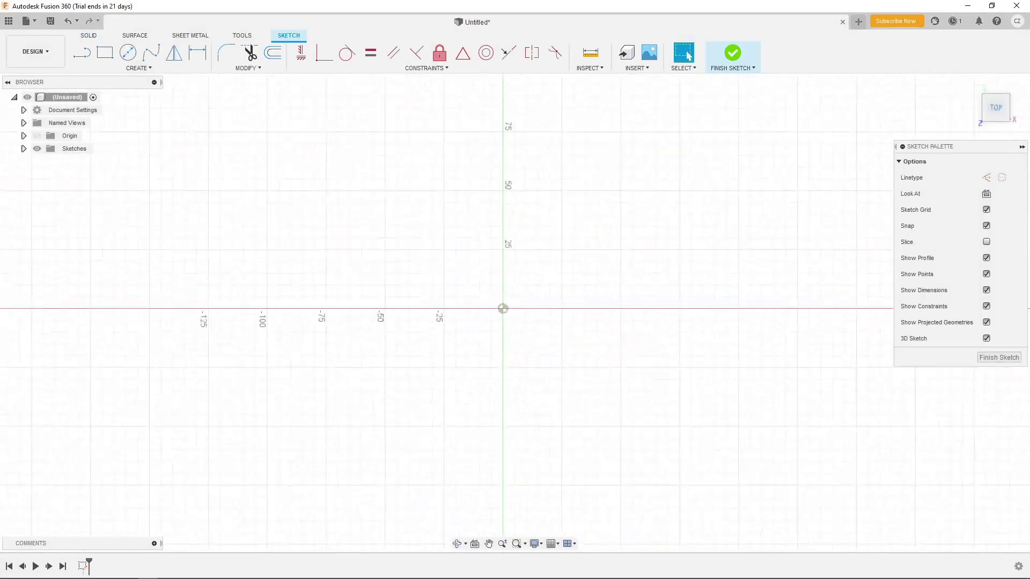
Step: Draw a centre-point rectangle centred on the origin
key("r")
left_click(138, 68)
left_click(290, 124)
left_click(521, 302)
Step: Dimension the rectangle's bottom edge to a width of 23 mm
left_click(632, 218)
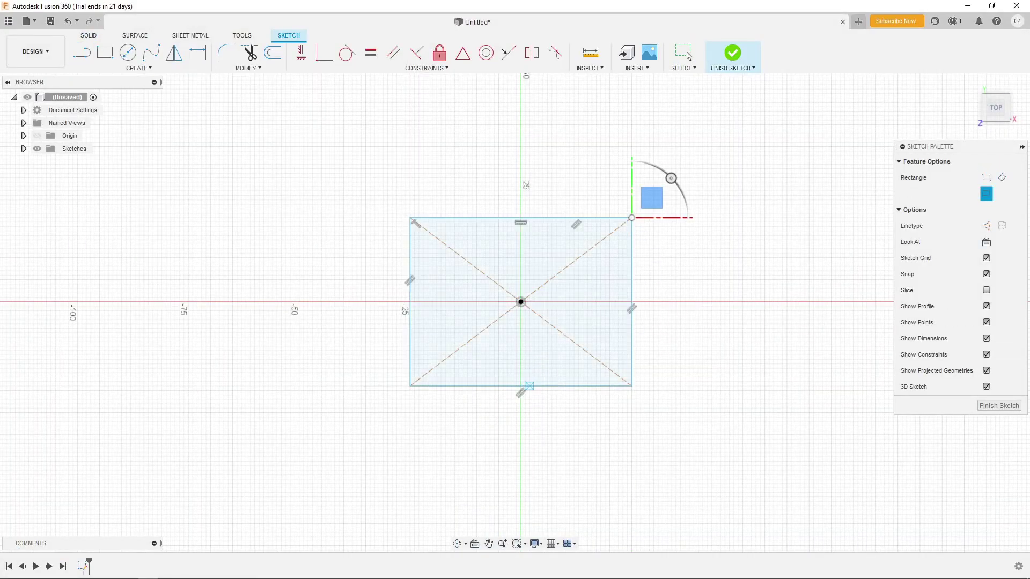
right_click(542, 386)
left_click(539, 454)
left_click(526, 447)
type("23")
key("Return")
scroll(575, 239, "up", 3)
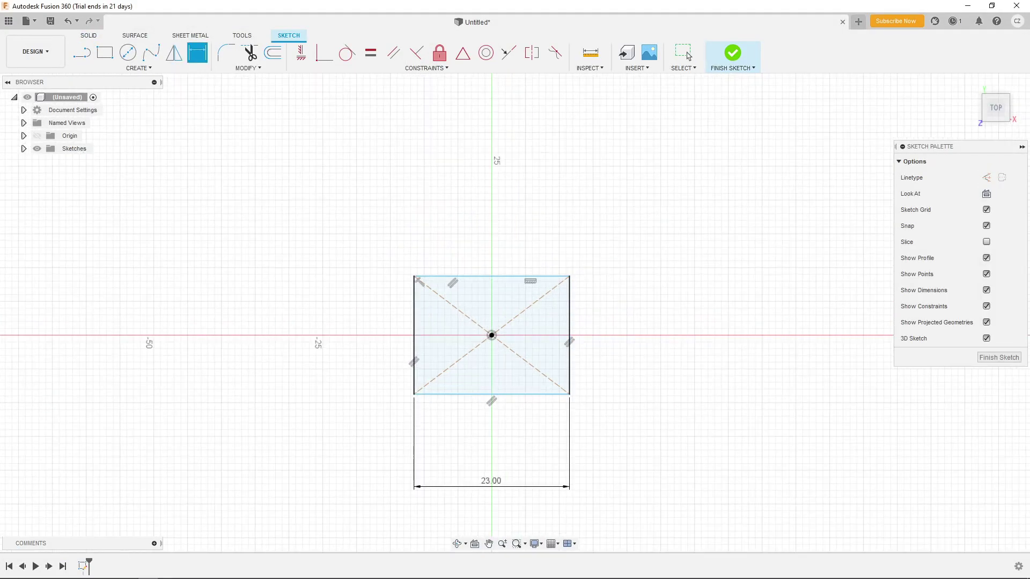
Step: Dimension the rectangle's right edge to a height of 22 mm
left_click(569, 322)
left_click(619, 335)
type("22")
key("Return")
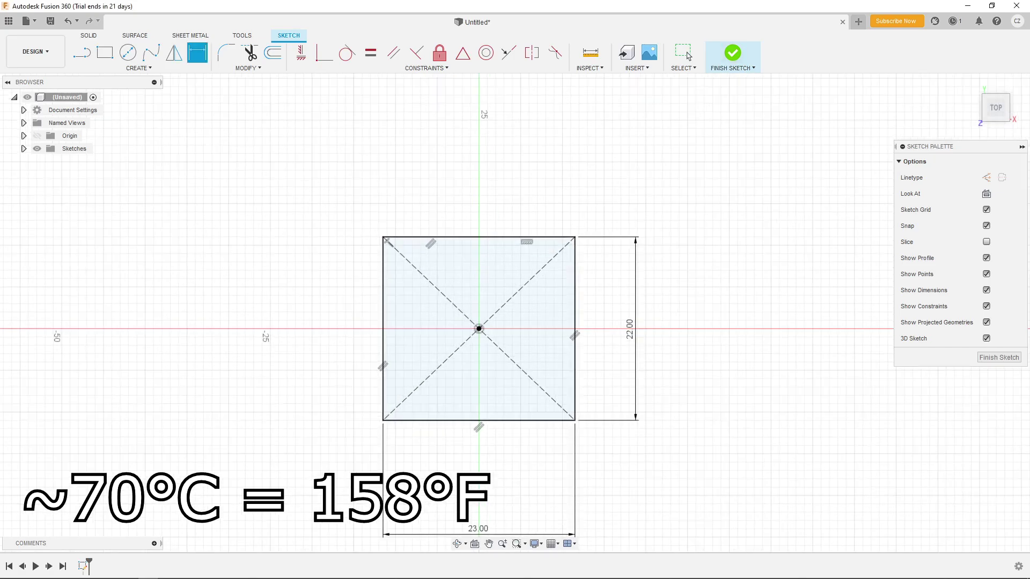
right_click(248, 344)
left_click(231, 341)
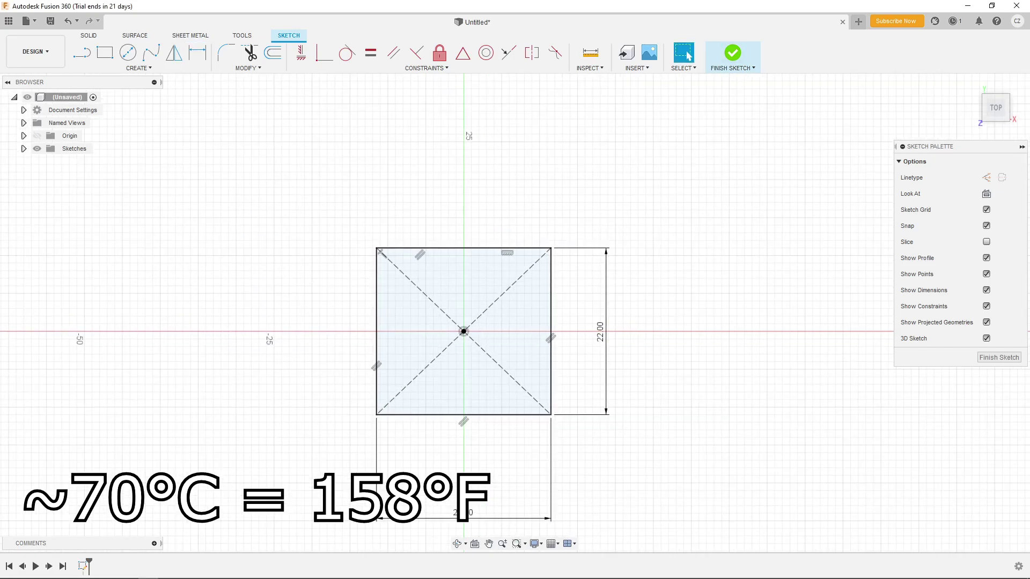
scroll(314, 331, "up", 1)
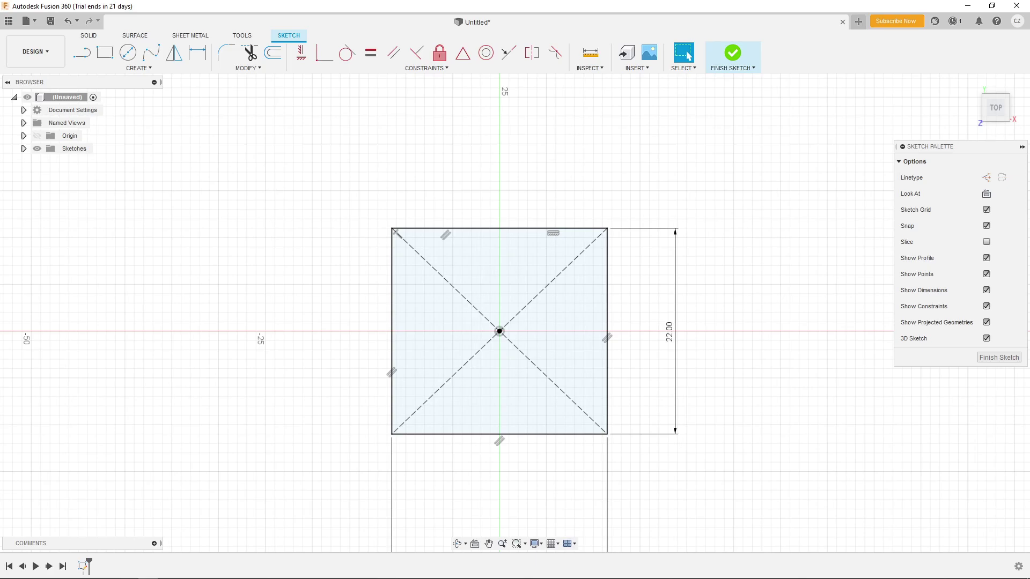
Step: Draw a 0.7 mm line from the square's bottom-right corner
key("l")
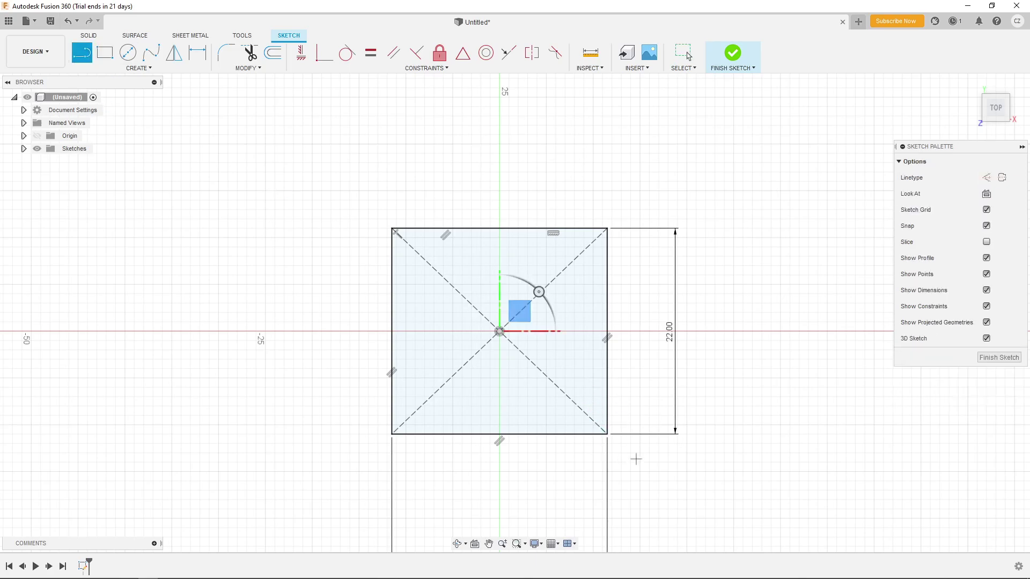
left_click(606, 378)
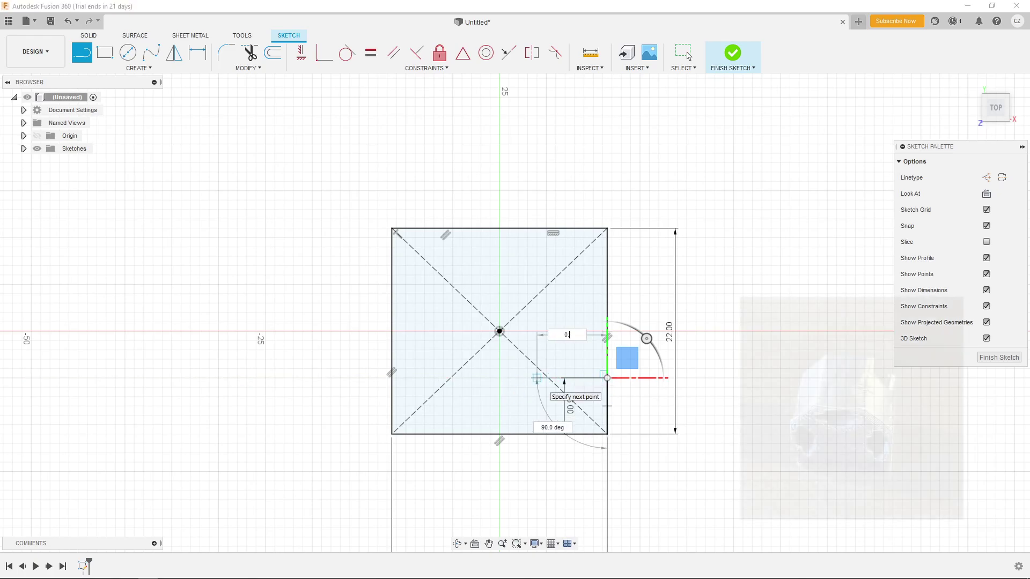
scroll(592, 379, "up", 3)
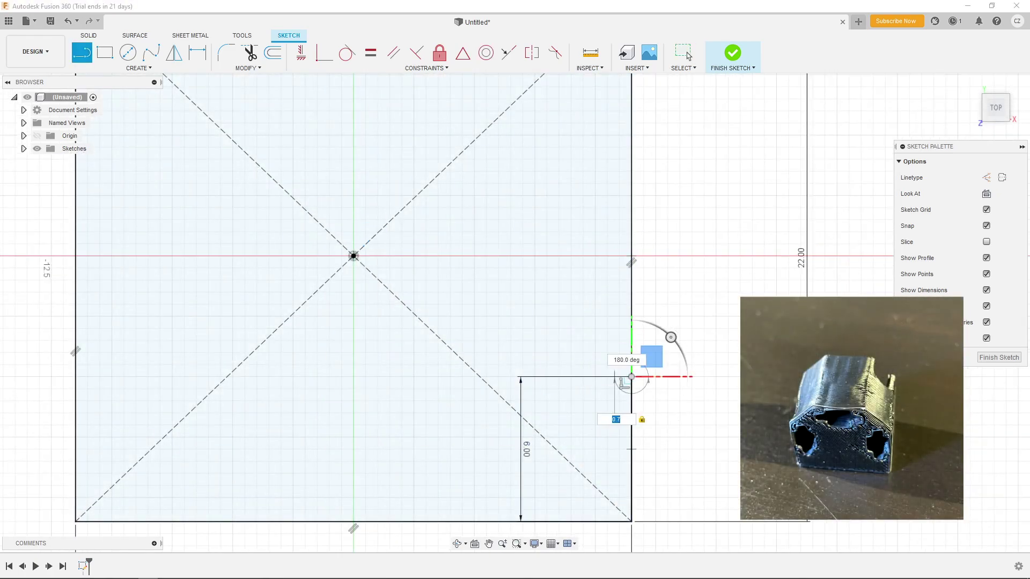
type("0.7")
key("Return")
Step: Draw a 5 by 10 mm rectangle starting at the short line's end
key("r")
left_click(614, 377)
type("5")
key("Tab")
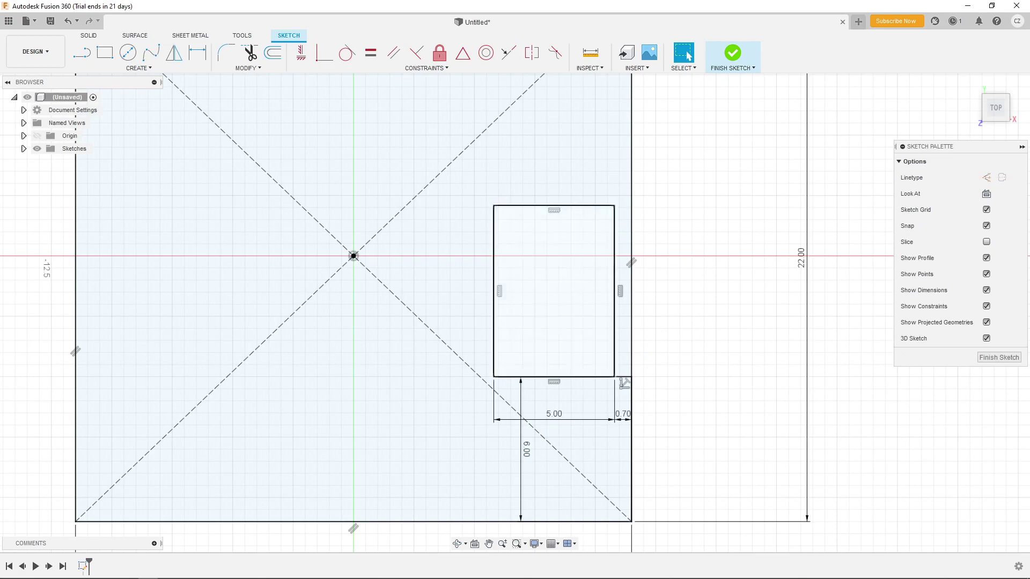
type("10")
key("Return")
scroll(690, 338, "down", 3)
key("d")
Step: Draw a vertical centre line and mirror the small rectangle to the left side
key("l")
left_click(482, 452)
left_click(481, 123)
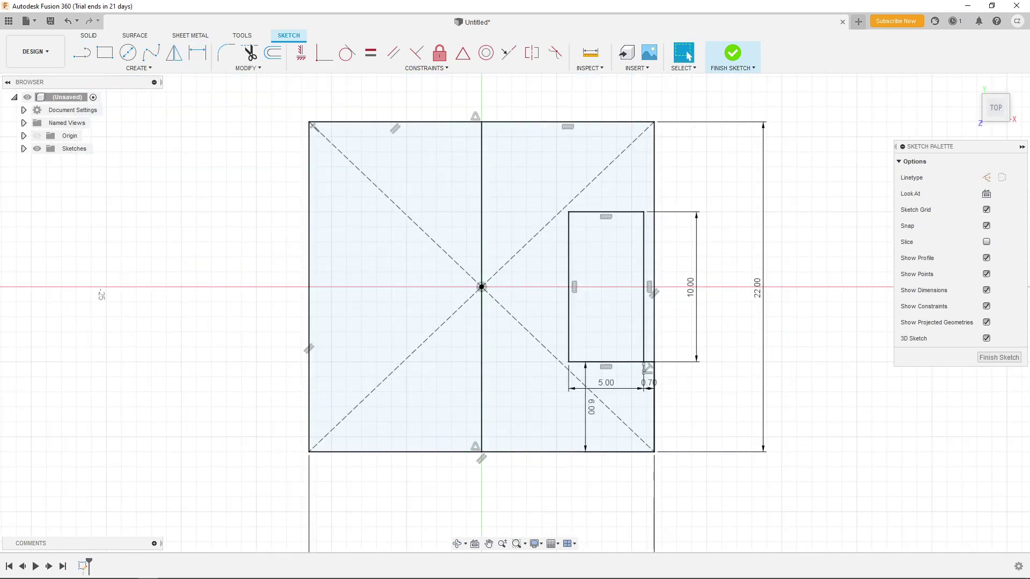
key("m")
left_click(622, 212)
left_click(482, 244)
key("Return")
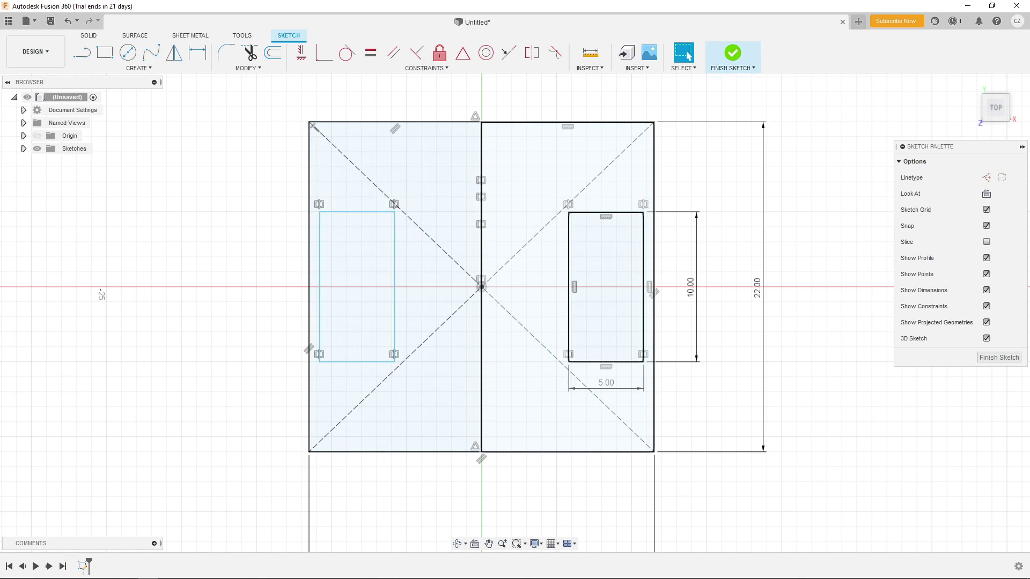
Step: Draw a 16.5 mm vertical line up from the sketch centre
key("l")
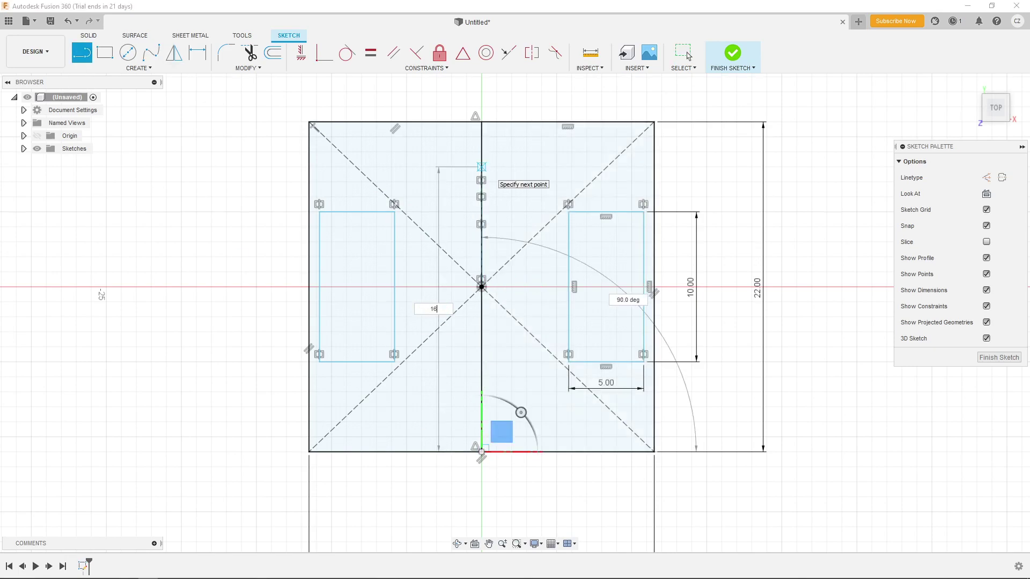
left_click(482, 452)
type("16.5")
key("Return")
scroll(477, 193, "up", 1)
key("Escape")
Step: Draw a 10 mm wide rectangle at the top of the centre line
left_click(104, 52)
left_click(482, 208)
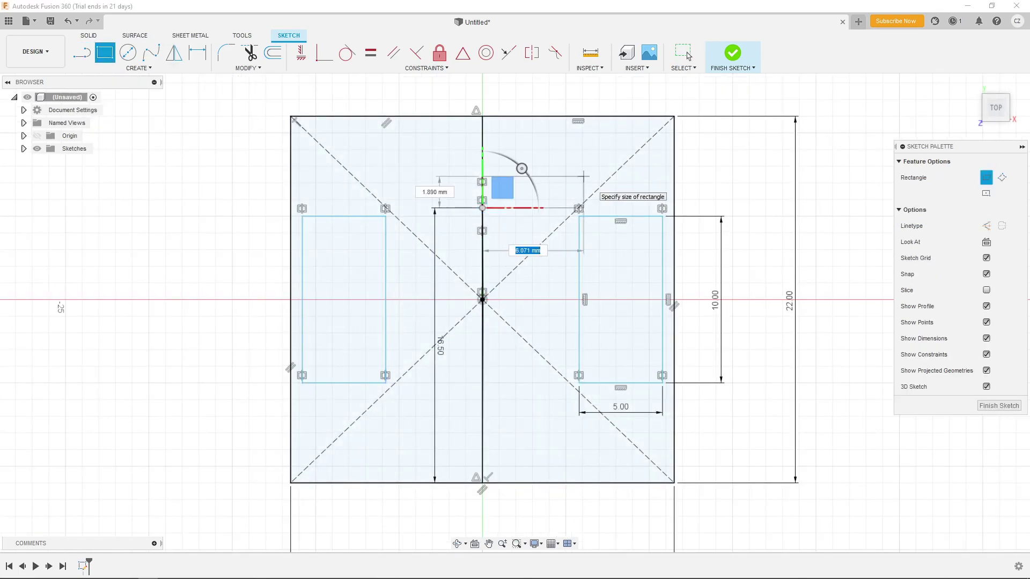
type("10")
key("Tab")
left_click(649, 176)
Step: Move the selected line by -2 mm
key("m")
scroll(566, 179, "up", 2)
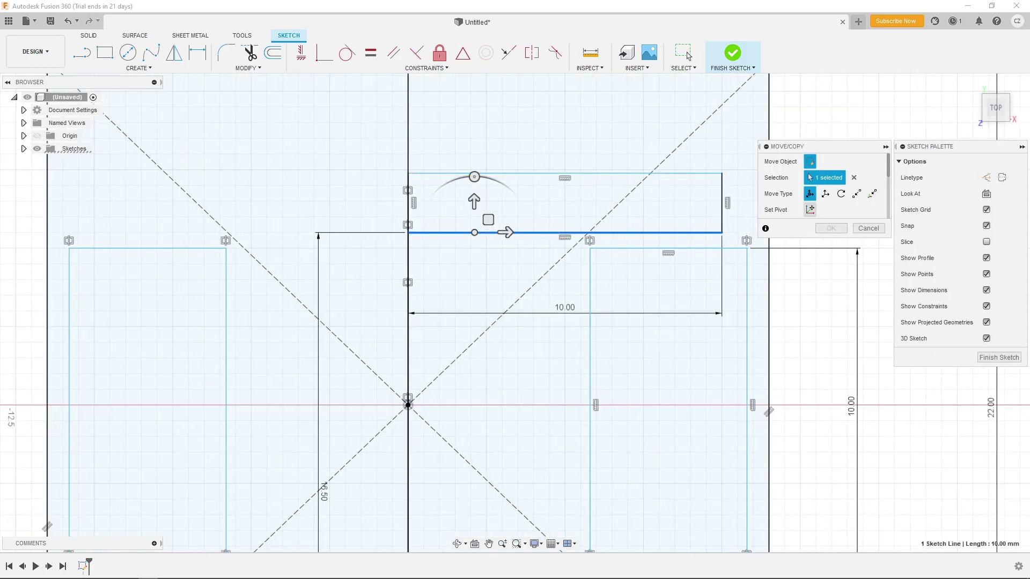
left_click(549, 207)
type("-2")
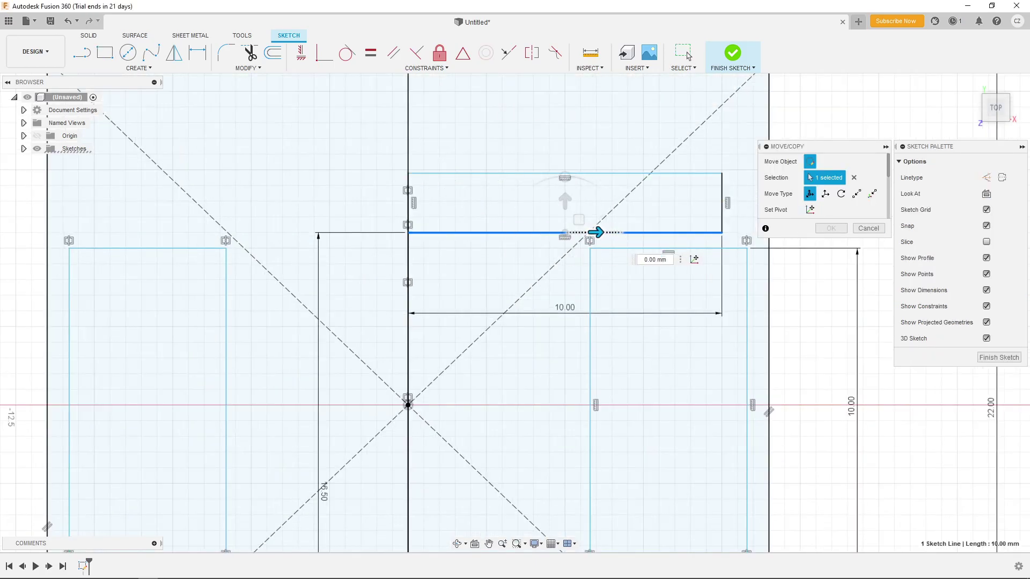
key("Return")
Step: Attempt to move the top rectangle, trying point-to-point mode, then cancel
right_click(518, 197)
left_click(517, 166)
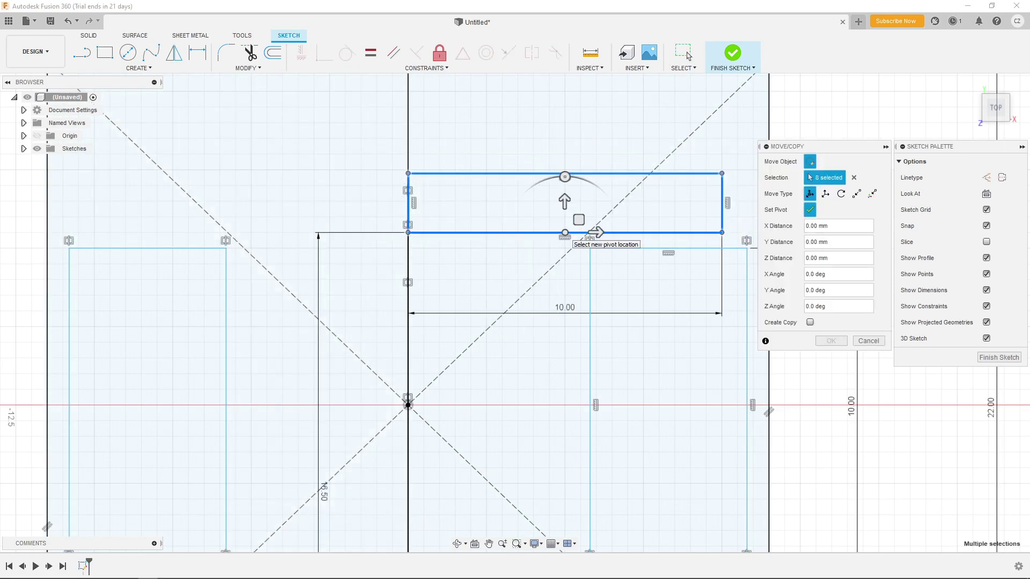
key("Escape")
left_click(537, 204)
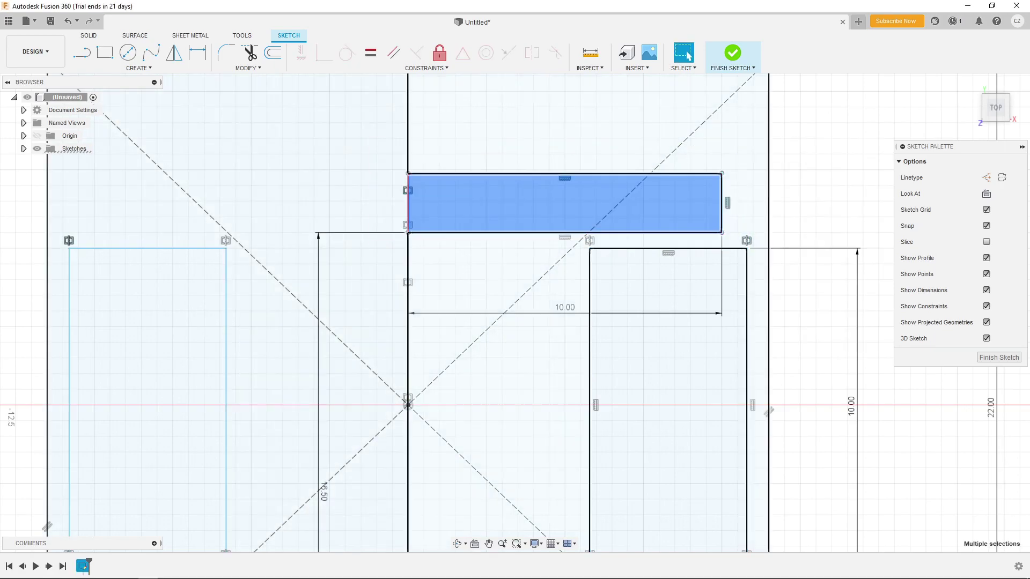
key("m")
left_click(595, 232)
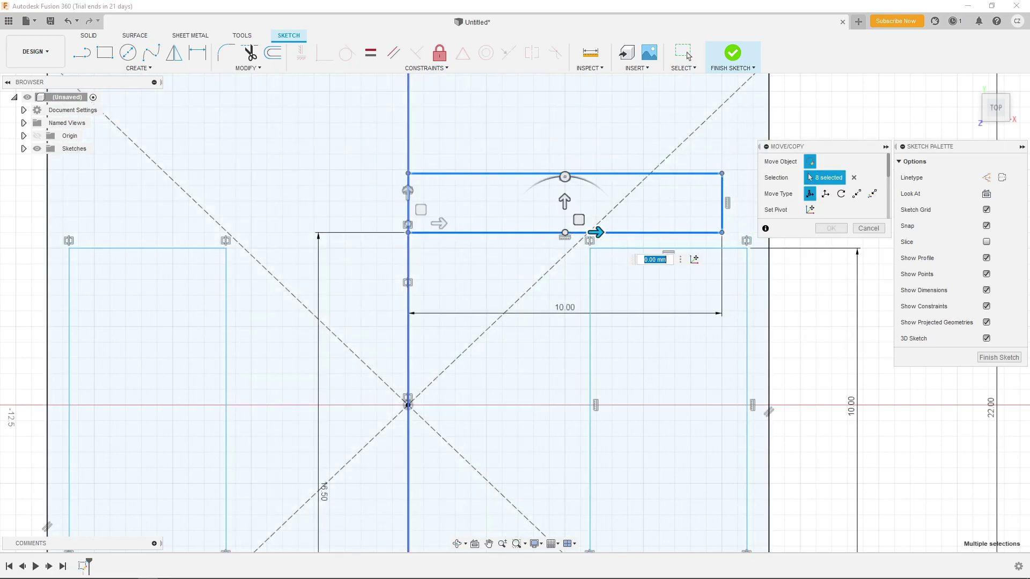
key("Escape")
scroll(530, 151, "down", 2)
right_click(571, 199)
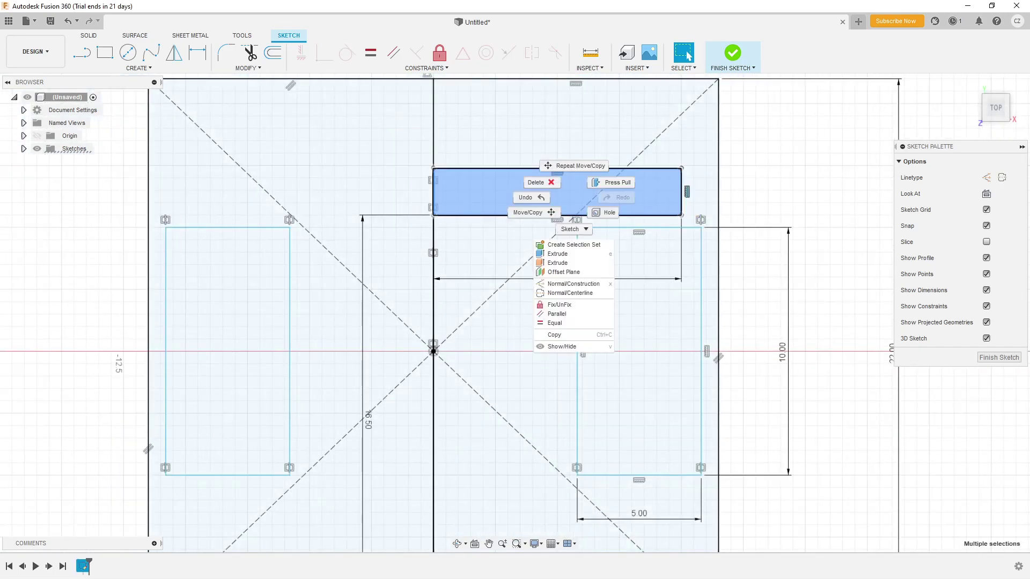
left_click(570, 165)
left_click(856, 194)
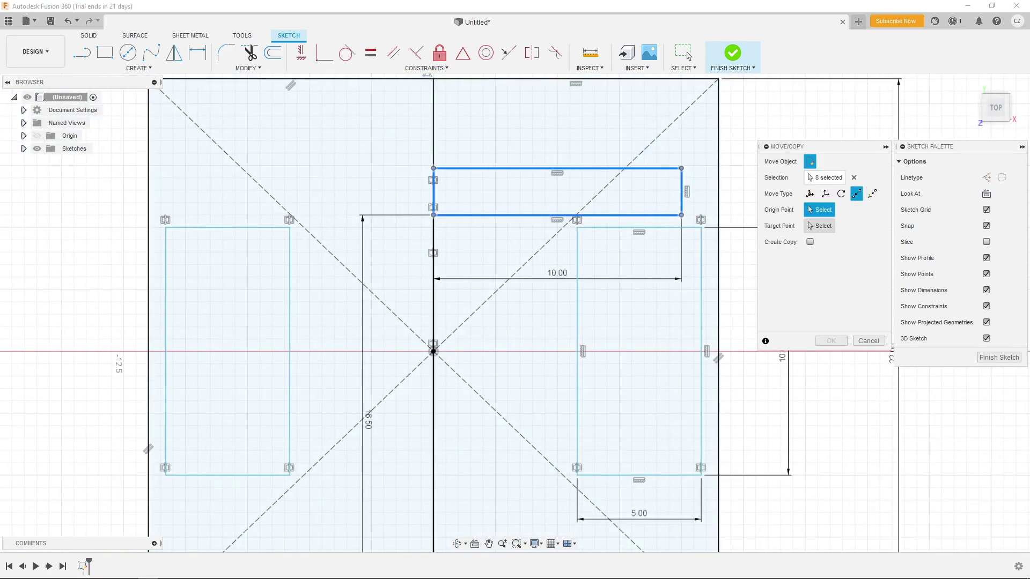
key("Escape")
Step: Set the top rectangle's height to 5 mm and draw a vertical line splitting it
right_click(674, 221)
left_click(708, 206)
scroll(718, 207, "up", 1)
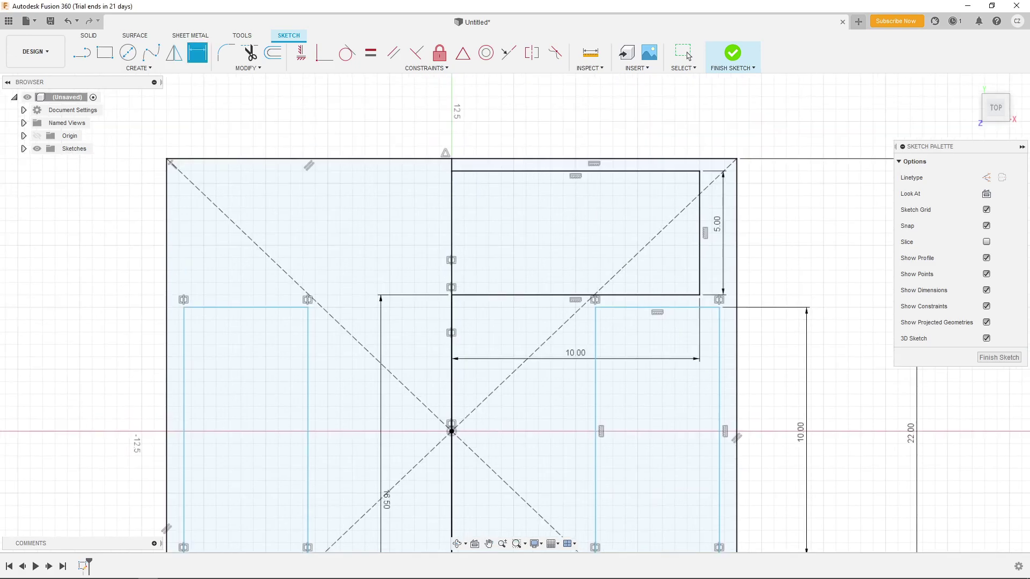
key("l")
left_click(557, 215)
left_click(588, 166)
key("Escape")
Step: Move the top rectangle point-to-point so it is centred on the vertical axis
right_click(560, 322)
left_click(585, 343)
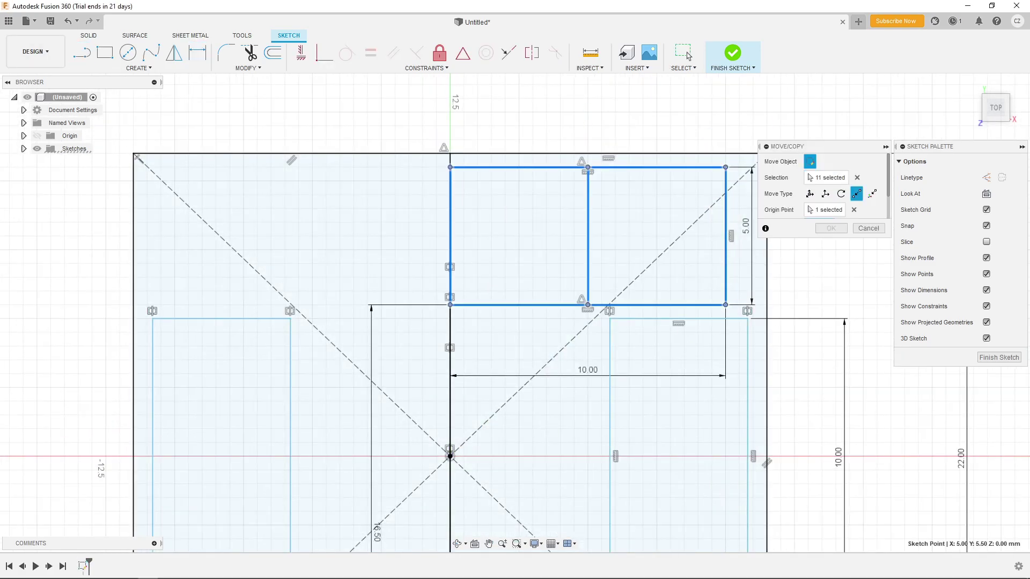
left_click(450, 167)
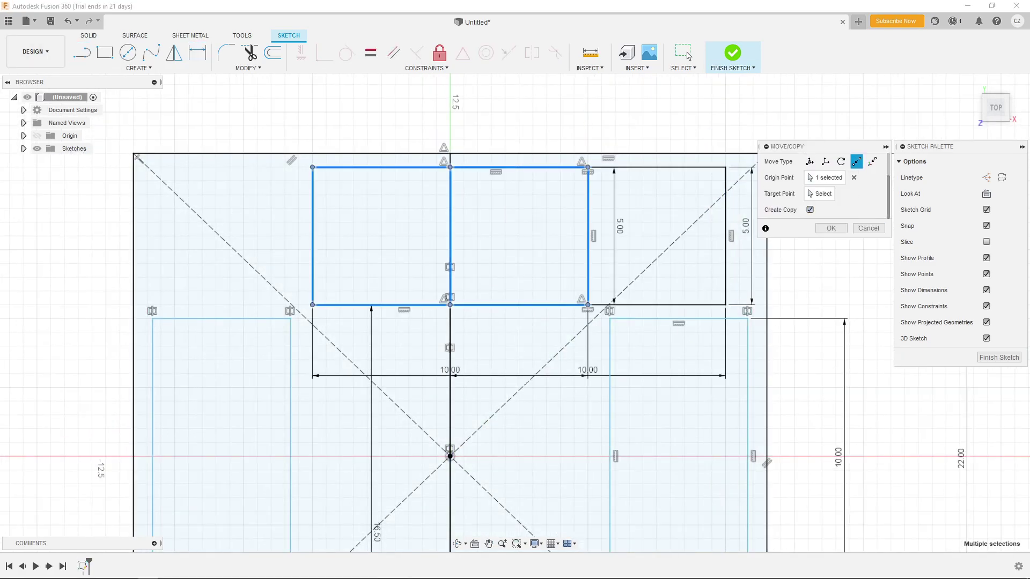
key("Return")
Step: Delete the centre-line segment inside the top rectangle
left_click_drag(418, 116, 480, 314)
key("Delete")
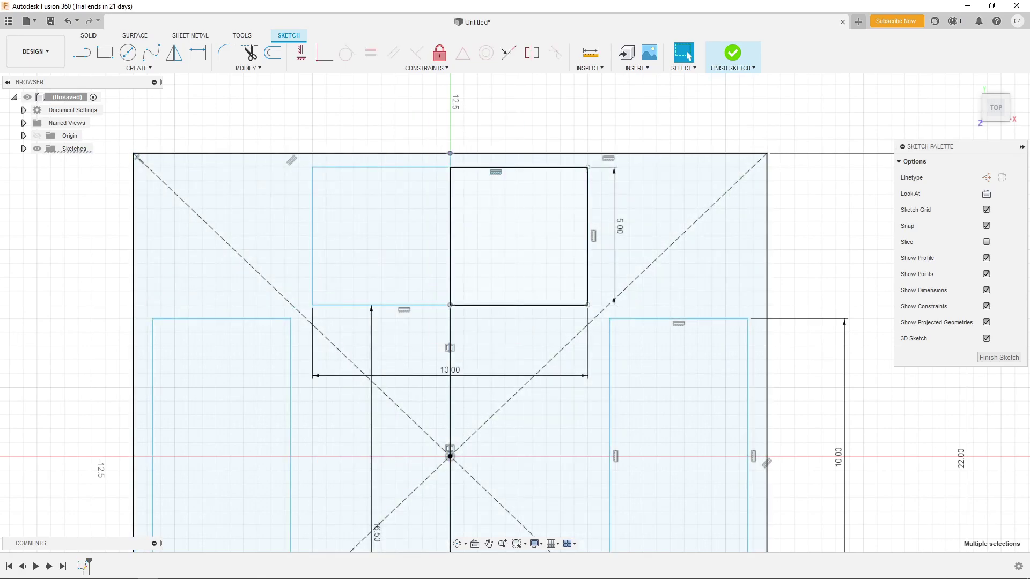
scroll(482, 290, "down", 3)
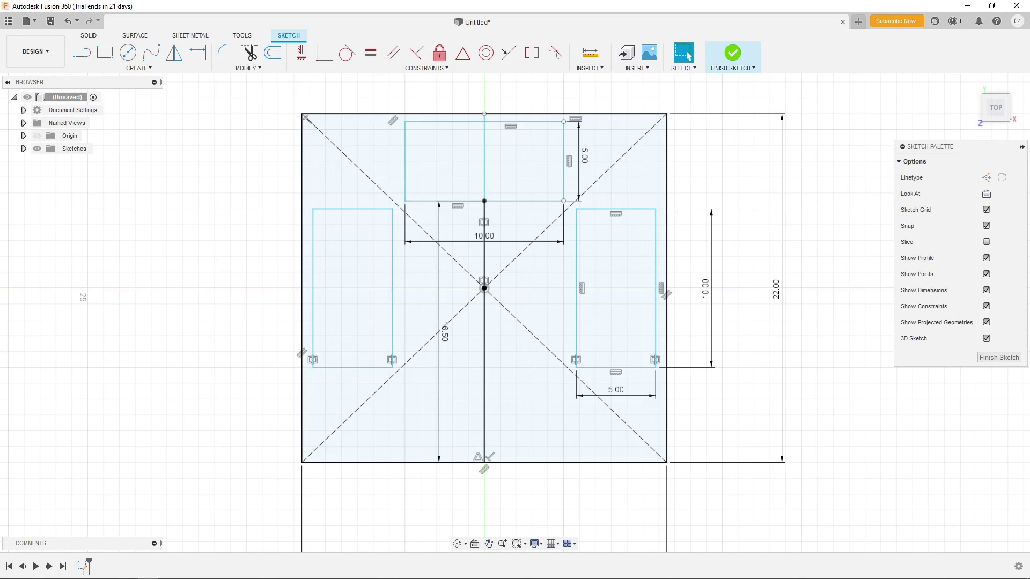
Step: Draw vertical centre lines inside the left and right slot rectangles
scroll(484, 288, "up", 3)
key("l")
left_click(622, 193)
left_click(622, 411)
left_click(269, 412)
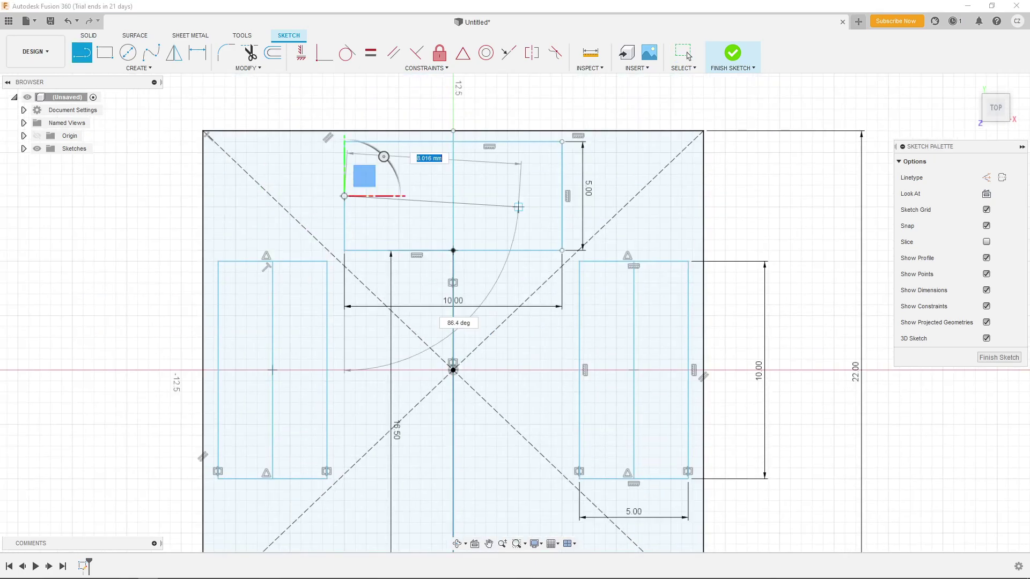
right_click(738, 220)
Step: Offset the right rectangle's centre line 1 mm to each side
key("o")
left_click(634, 349)
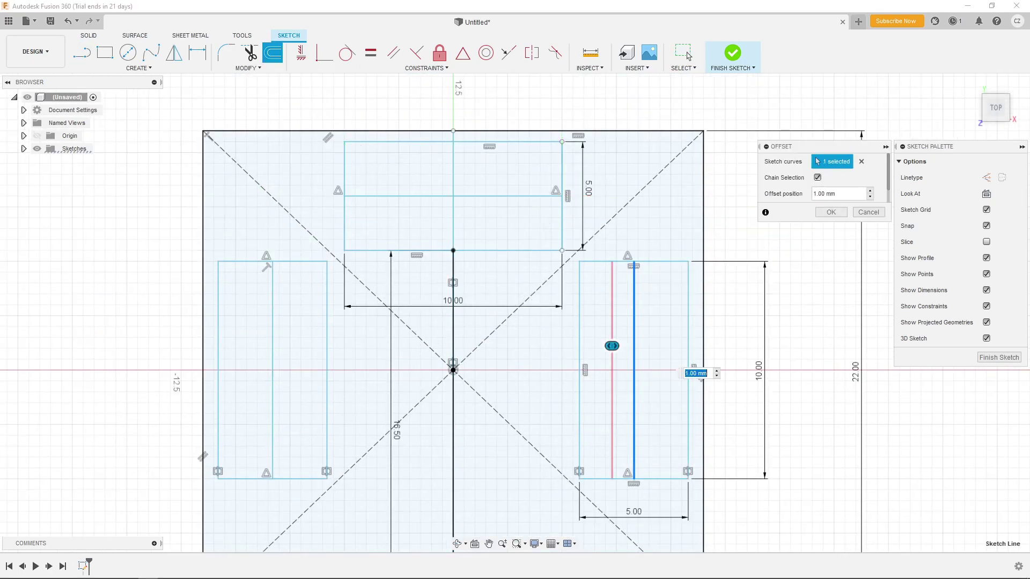
key("Return")
right_click(634, 327)
left_click(641, 296)
key("Return")
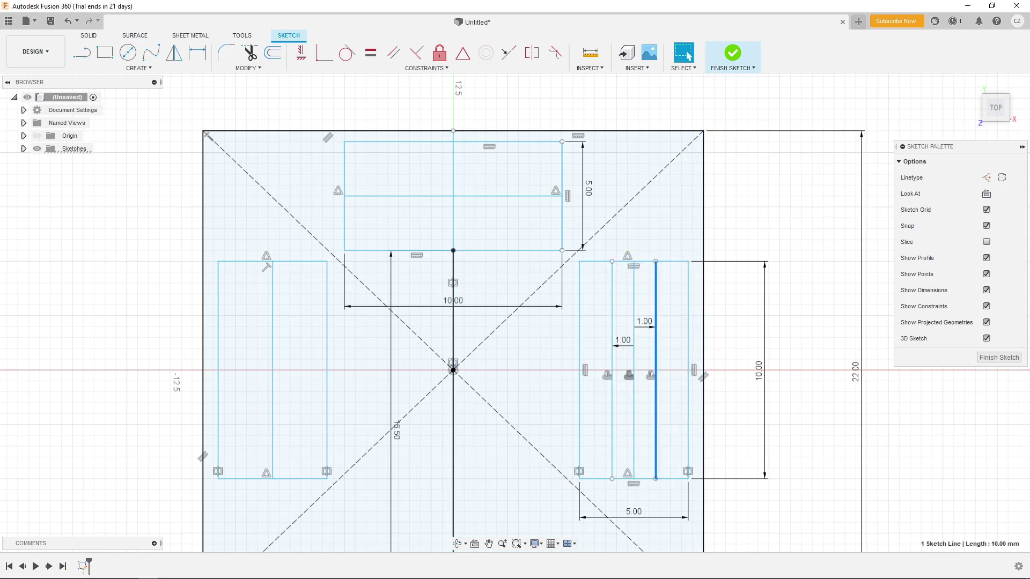
Step: Copy the two 1 mm offset lines into the left rectangle
left_click(612, 349, "shift")
right_click(612, 330)
left_click(633, 427)
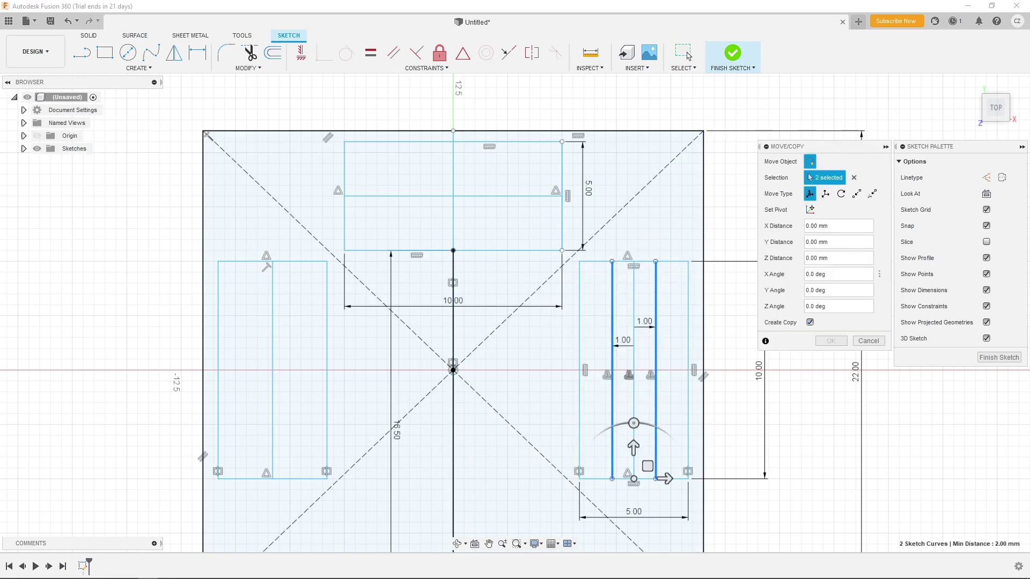
left_click(633, 479)
left_click(273, 479)
key("Return")
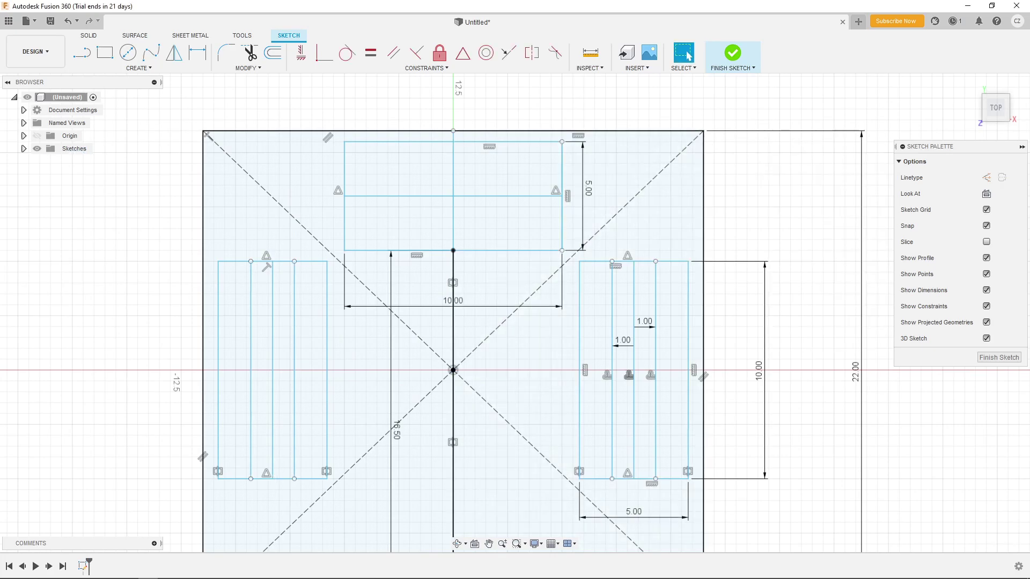
Step: Offset the top rectangle's centre line 1 mm to each side
key("o")
left_click(479, 196)
key("Return")
key("Return")
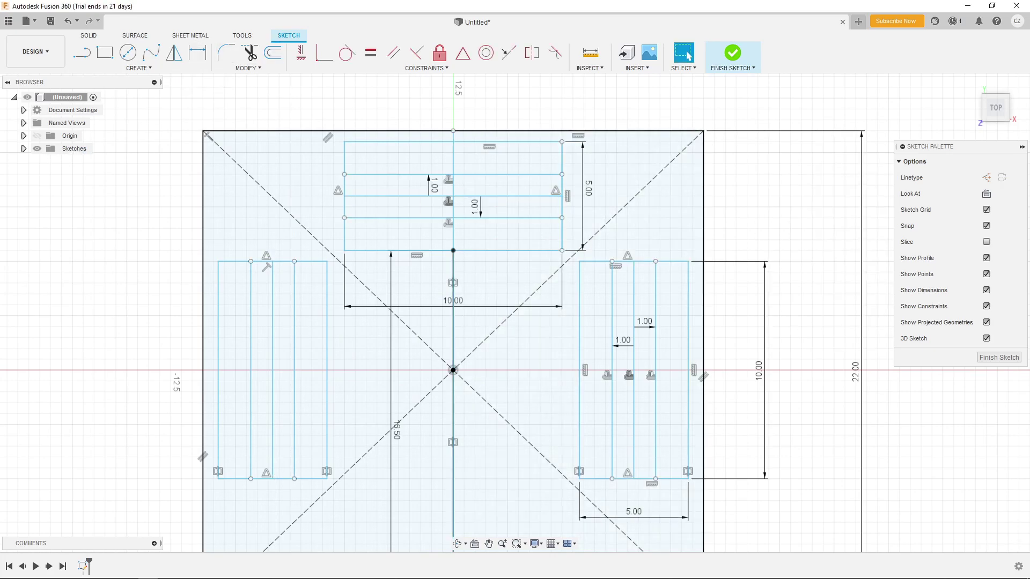
left_click(273, 52)
Step: Draw 2.5 mm cross lines in the right rectangle and copy them to the left one
key("l")
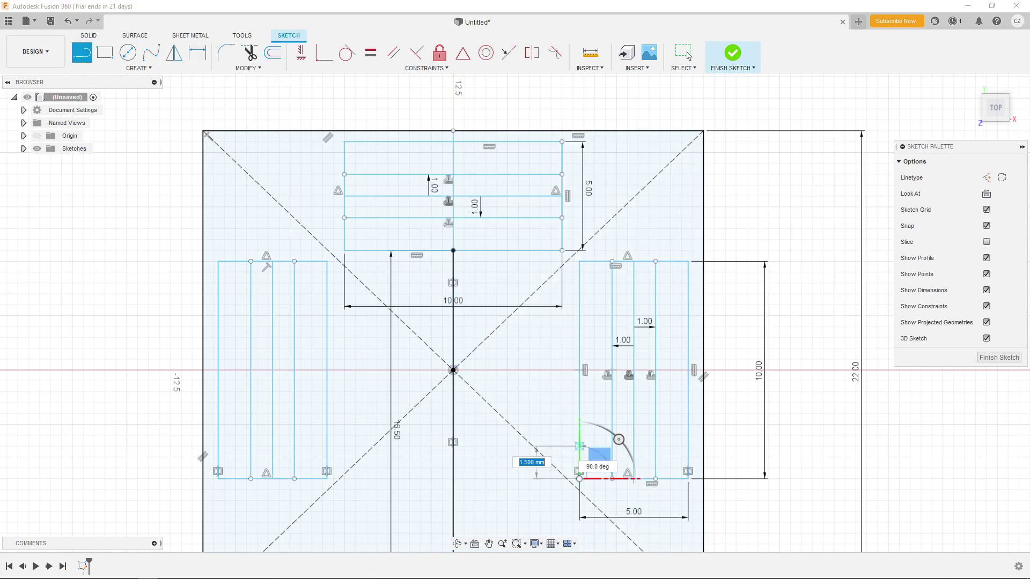
left_click(579, 425)
left_click(688, 424)
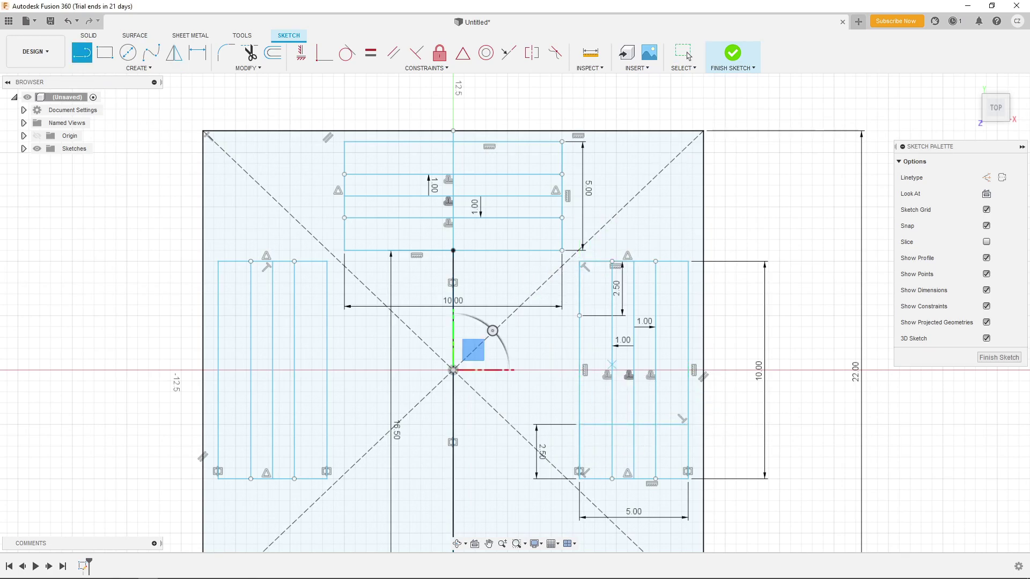
left_click(644, 316, "shift")
key("m")
left_click(857, 161)
left_click(810, 209)
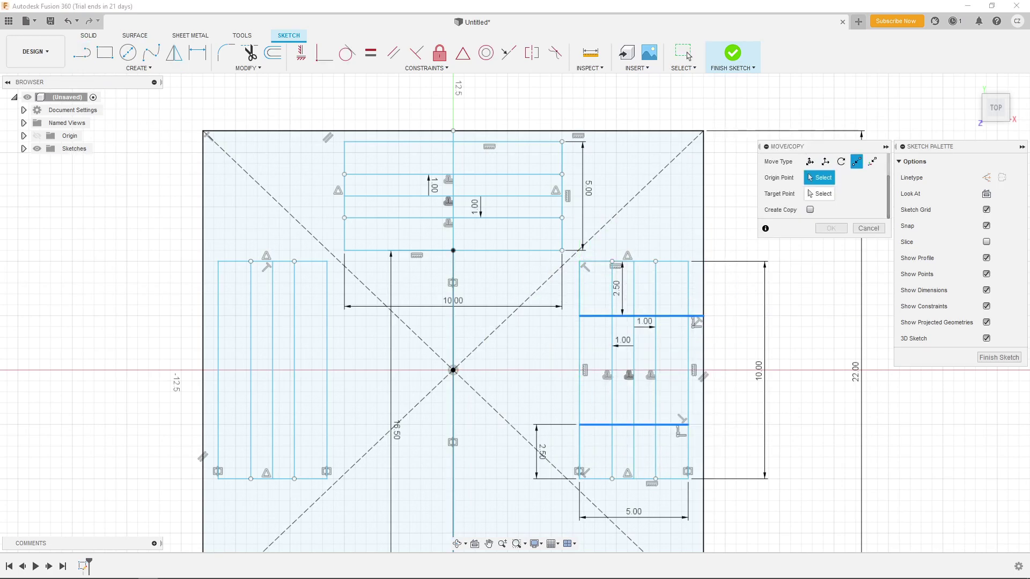
left_click(579, 478)
key("Escape")
Step: Draw two 2.5 mm lines at both ends of the top rectangle
key("l")
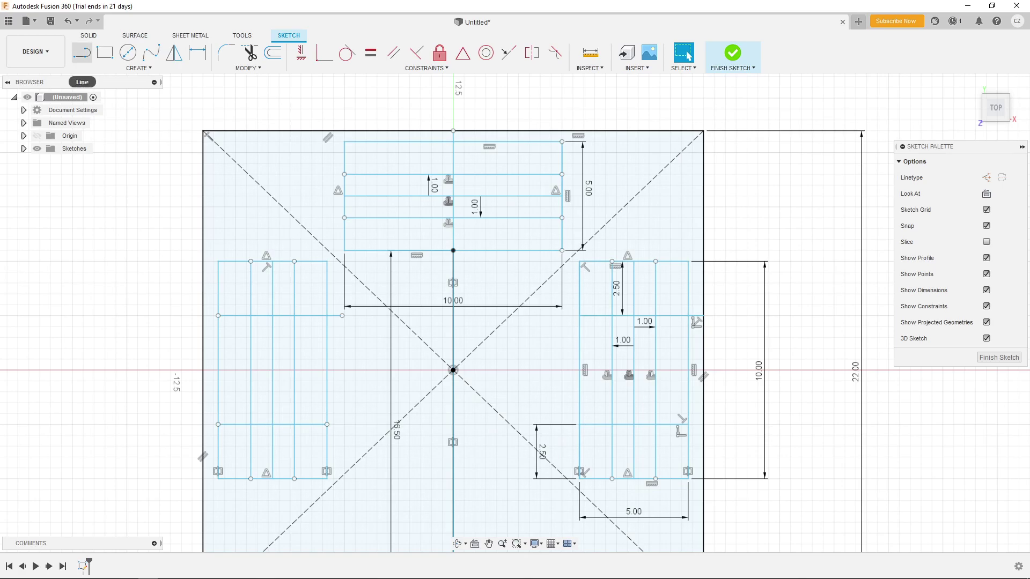
left_click(344, 250)
type("2.5")
key("Return")
left_click(398, 142)
left_click(562, 251)
type("2.5")
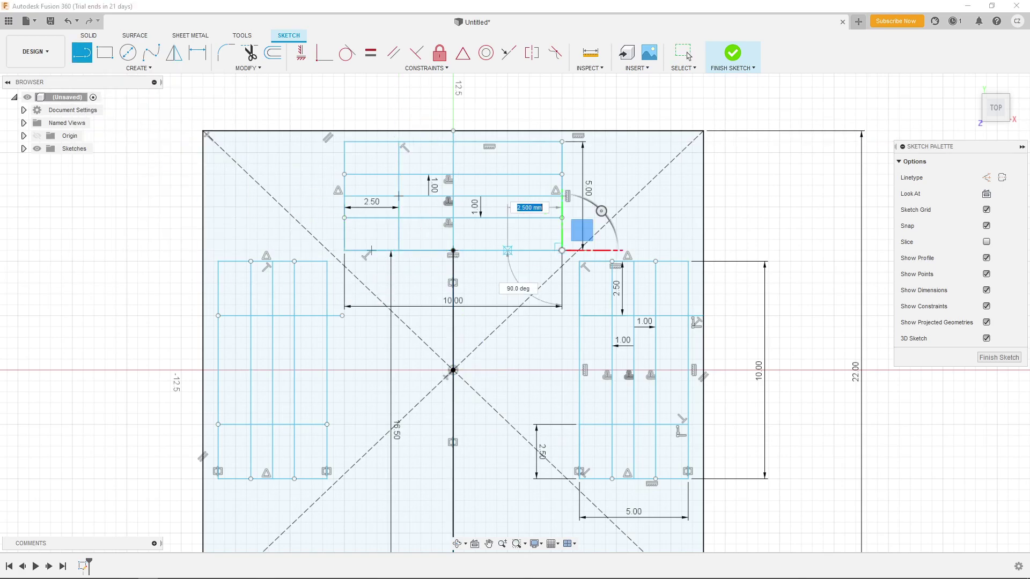
key("Return")
left_click(508, 142)
Step: Trim the middle segments and centre line inside the top rectangle
right_click(629, 202)
key("Escape")
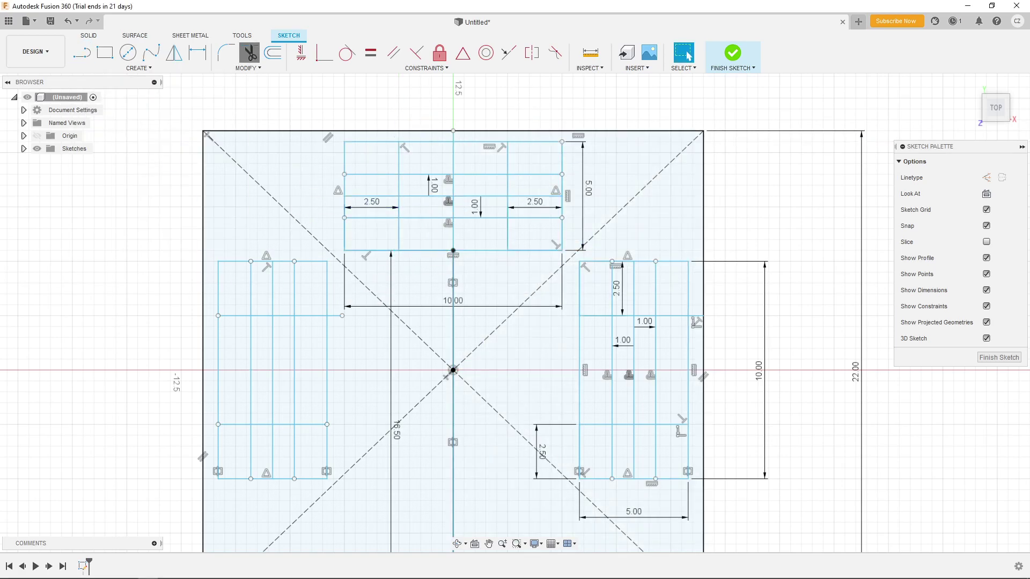
left_click(249, 52)
left_click(424, 196)
left_click(471, 218)
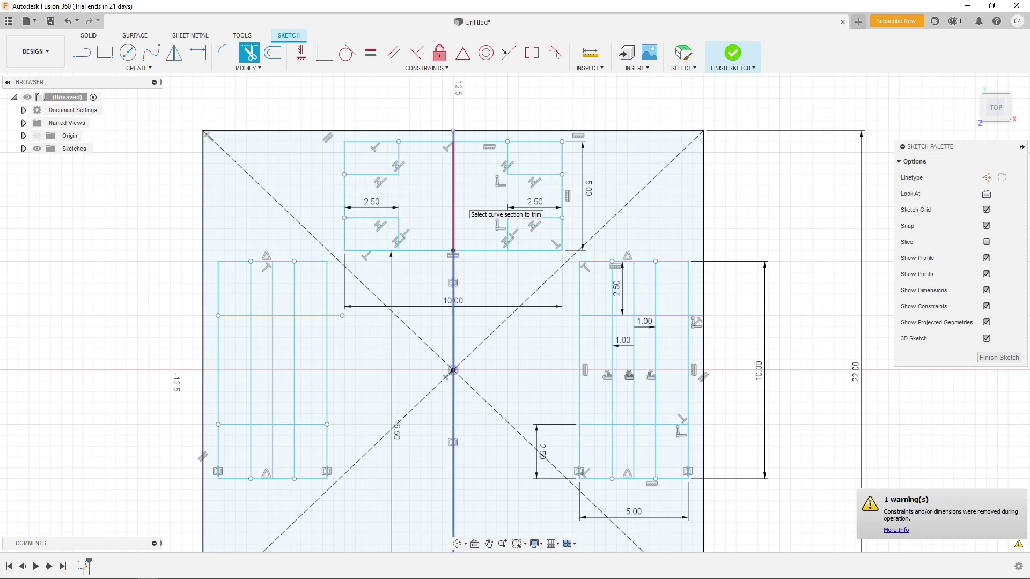
left_click(453, 183)
Step: Trim the inner line segments in the right and left rectangles
key("t")
left_click(633, 375)
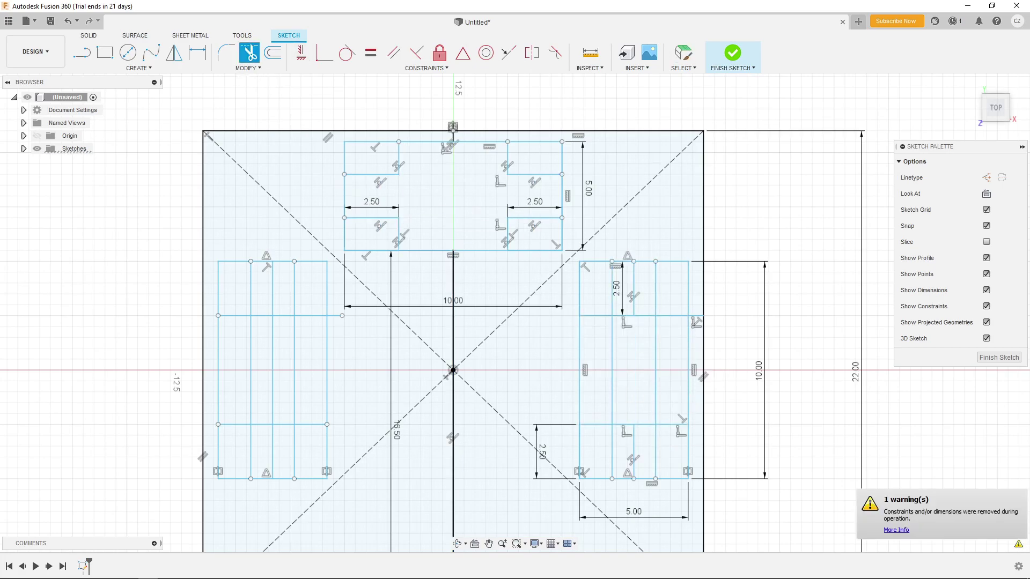
left_click(612, 376)
left_click(655, 375)
left_click(272, 375)
left_click(295, 375)
left_click(250, 375)
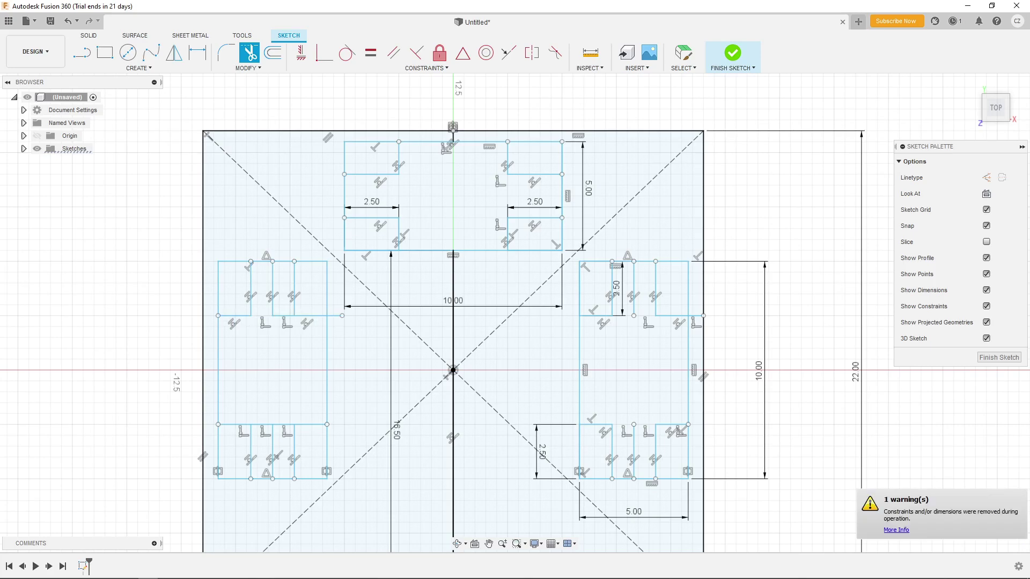
Step: Open the Measure tool to check the sketch geometry
right_click(730, 333)
key("Escape")
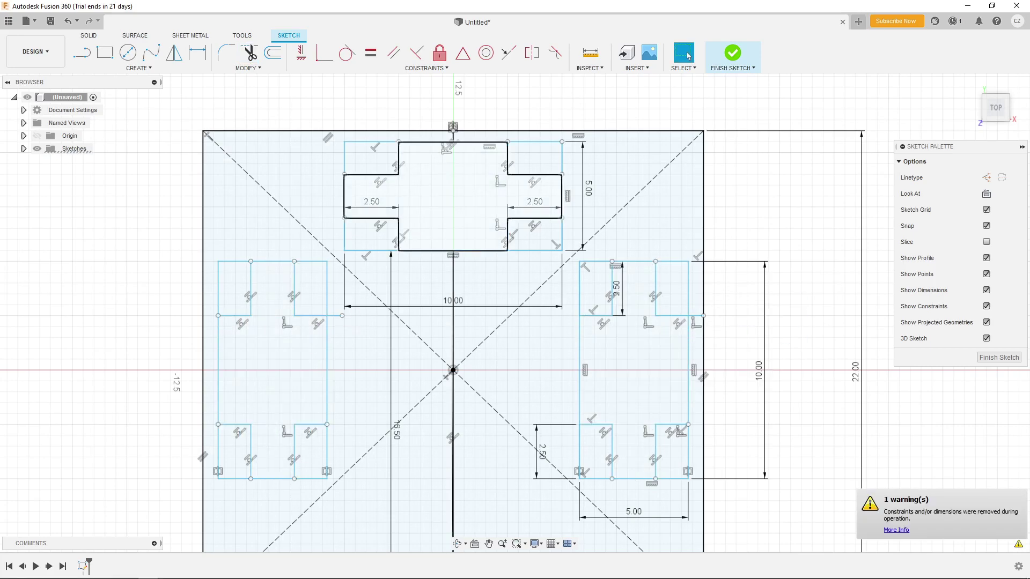
scroll(820, 327, "down", 3)
scroll(580, 269, "up", 3)
key("i")
scroll(590, 322, "down", 2)
Step: Measure the edge, move the top cross-shaped slot down 0.5 mm then 0.2 mm, and finish the sketch
left_click(643, 268)
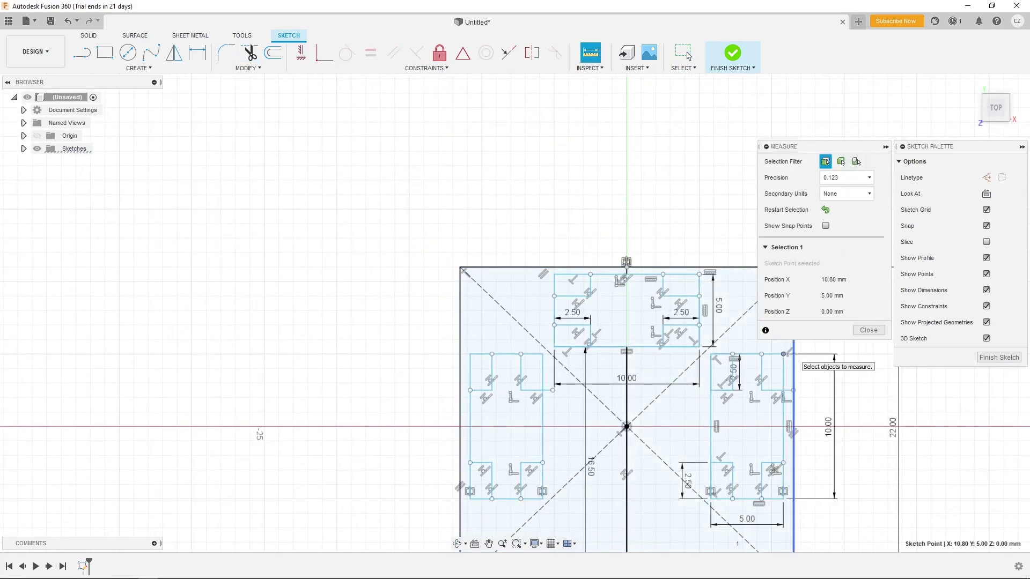
left_click(868, 329)
scroll(590, 321, "up", 3)
left_click_drag(474, 227, 754, 407)
key("m")
left_click_drag(487, 269, 486, 281)
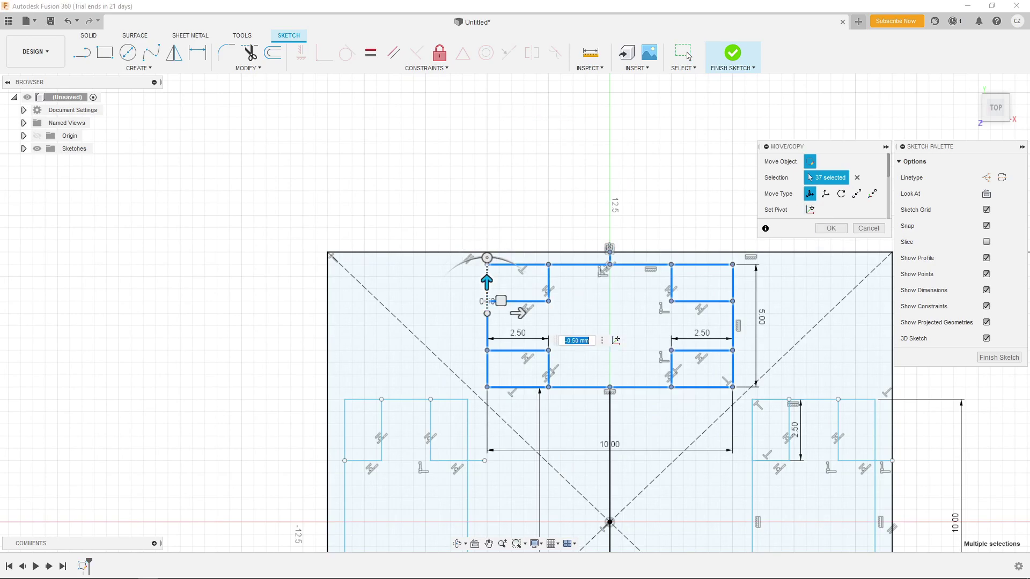
left_click(689, 55)
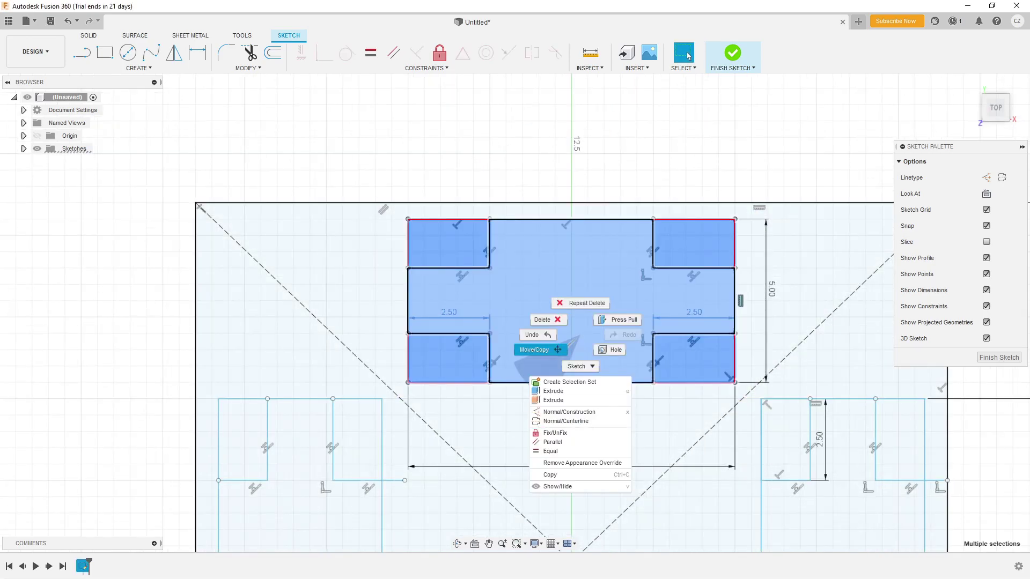
key("m")
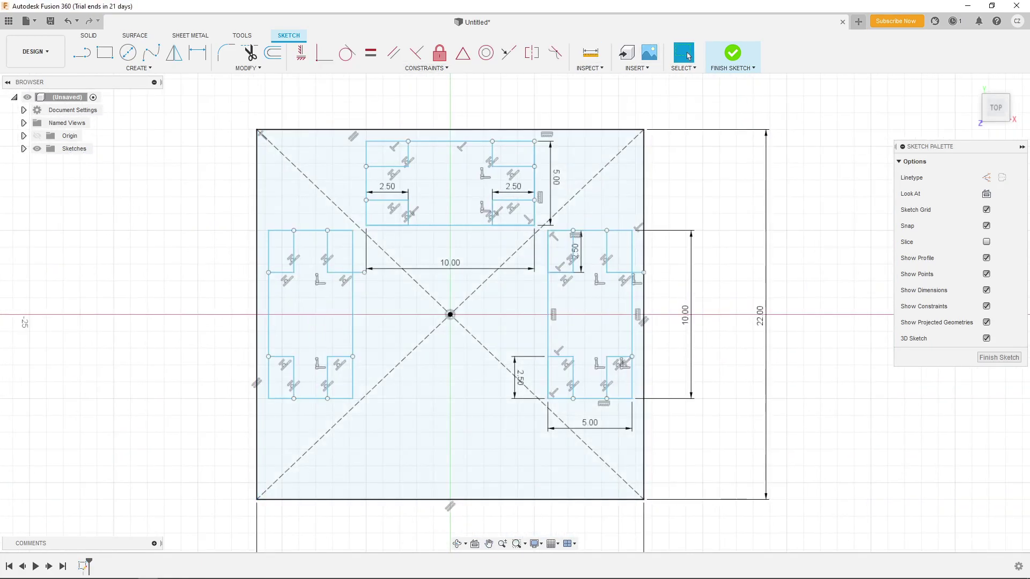
key("e")
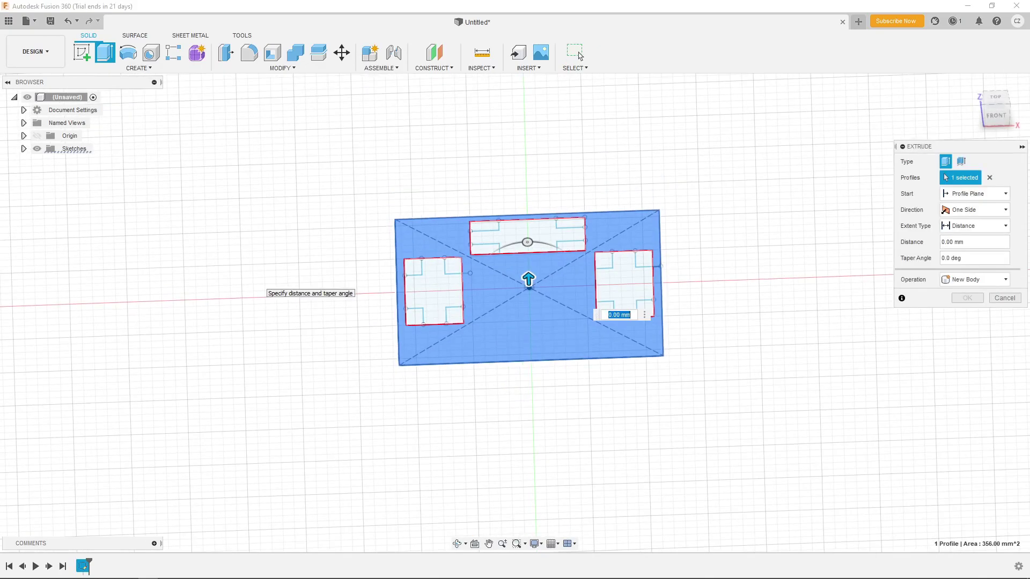
Step: Extrude the plate profile 20 mm, then extrude the selected tab profiles
type("20")
key("Return")
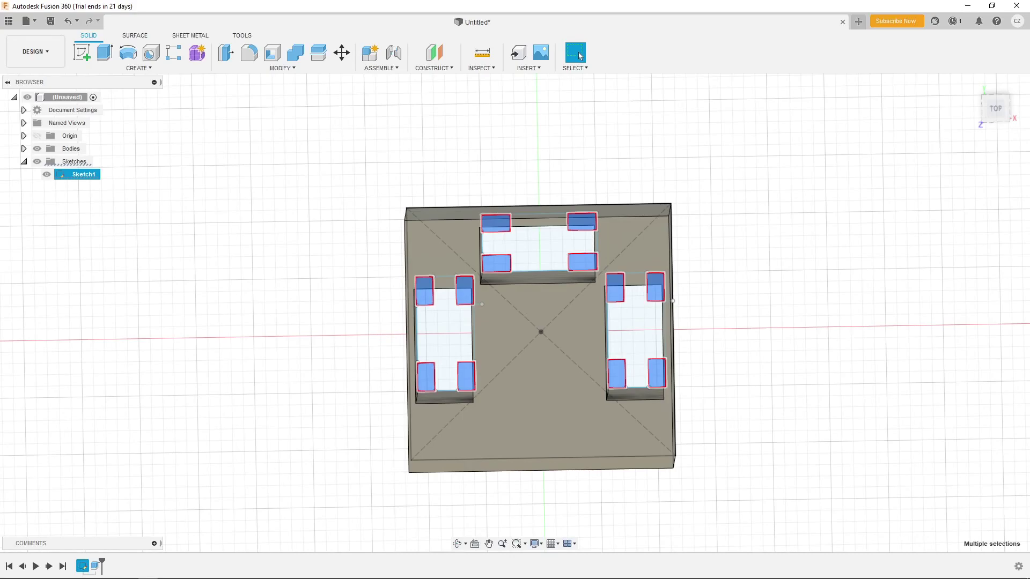
key("e")
key("Return")
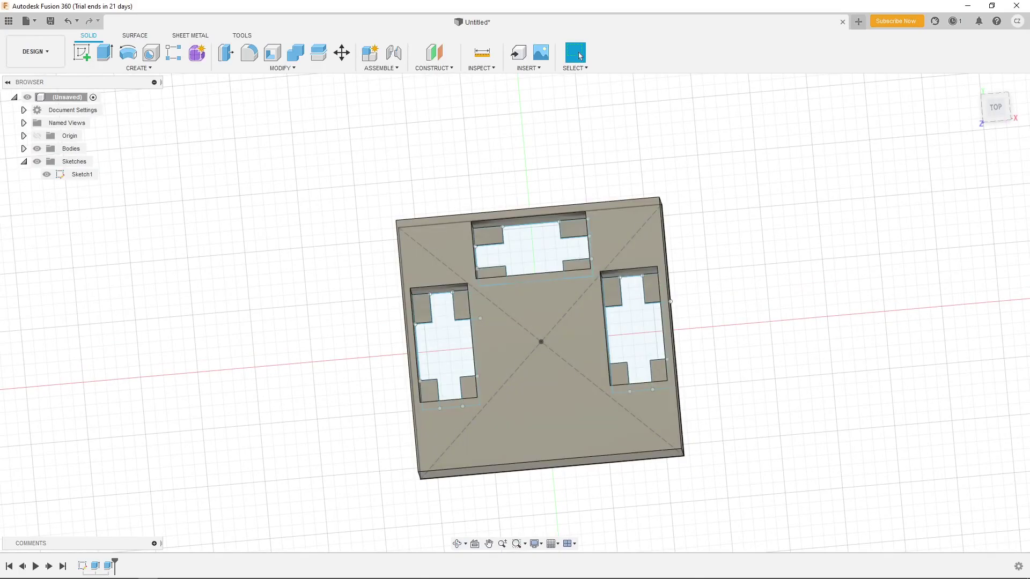
Step: Join-extrude six tab profiles 17.5 mm to raise walls inside the pockets
right_click(108, 566)
left_click(156, 476)
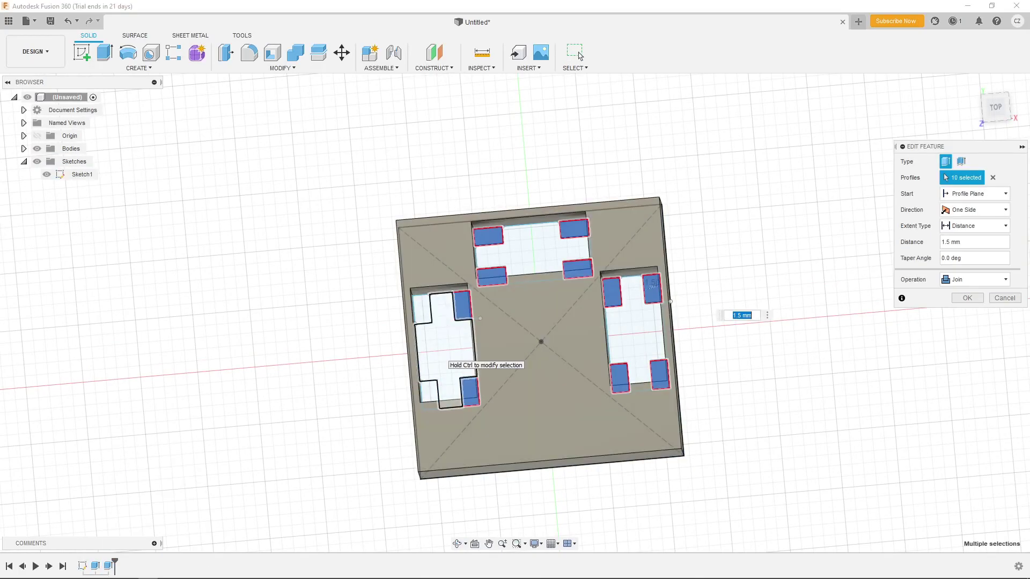
key("Escape")
key("e")
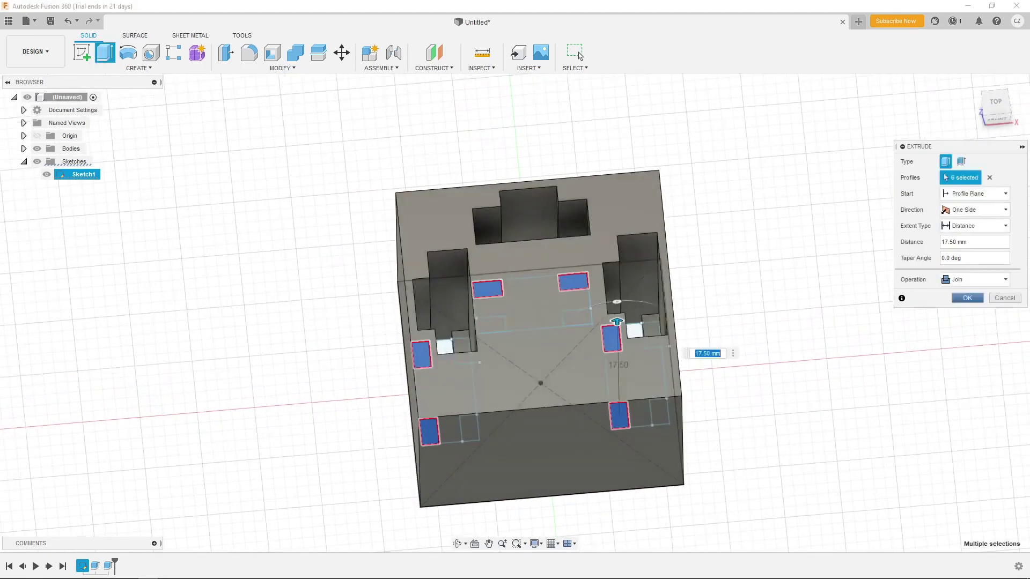
key("Return")
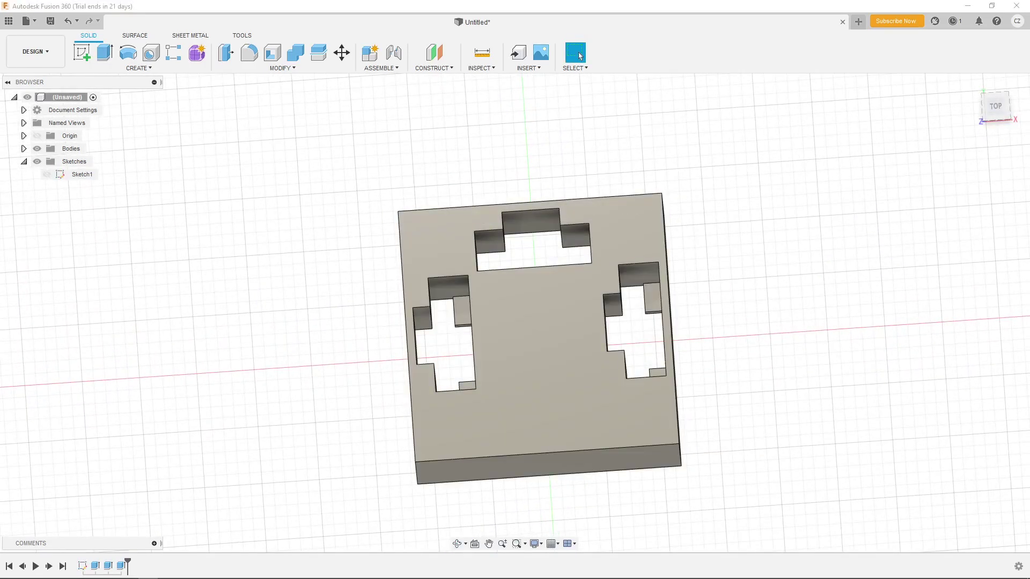
Step: Reopen Sketch1 for editing and finish it again
double_click(82, 174)
key("l")
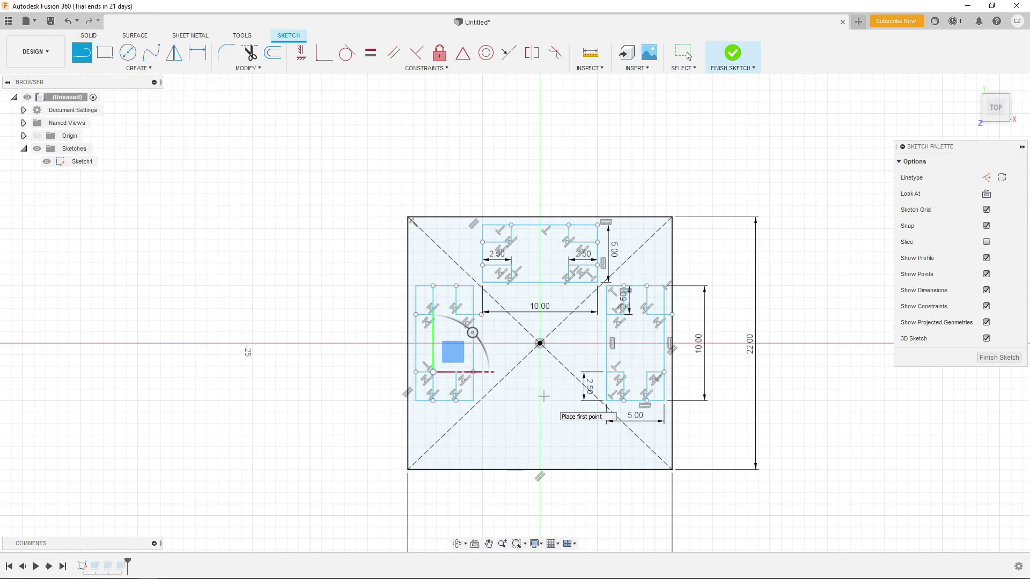
scroll(627, 340, "up", 3)
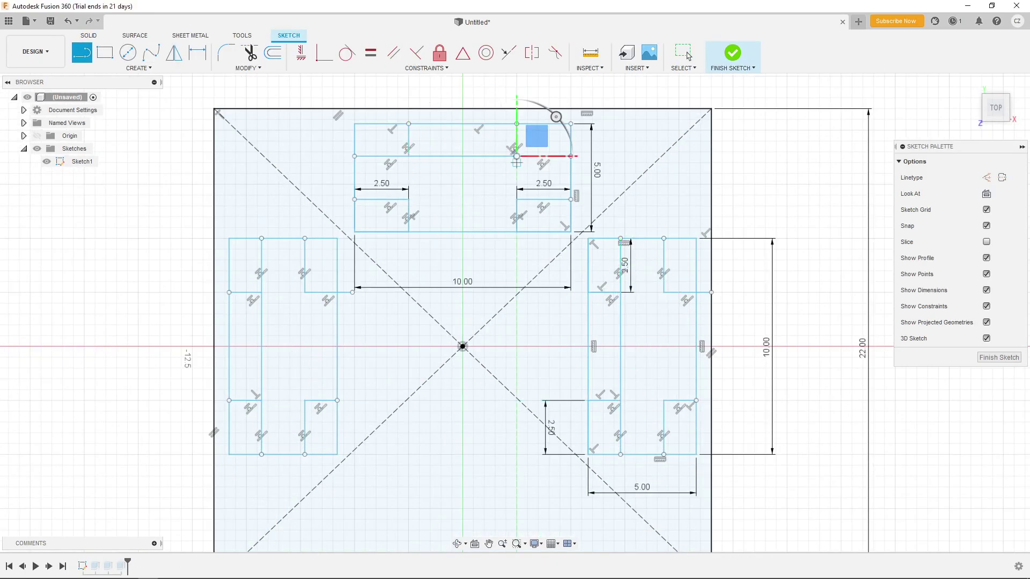
left_click(732, 52)
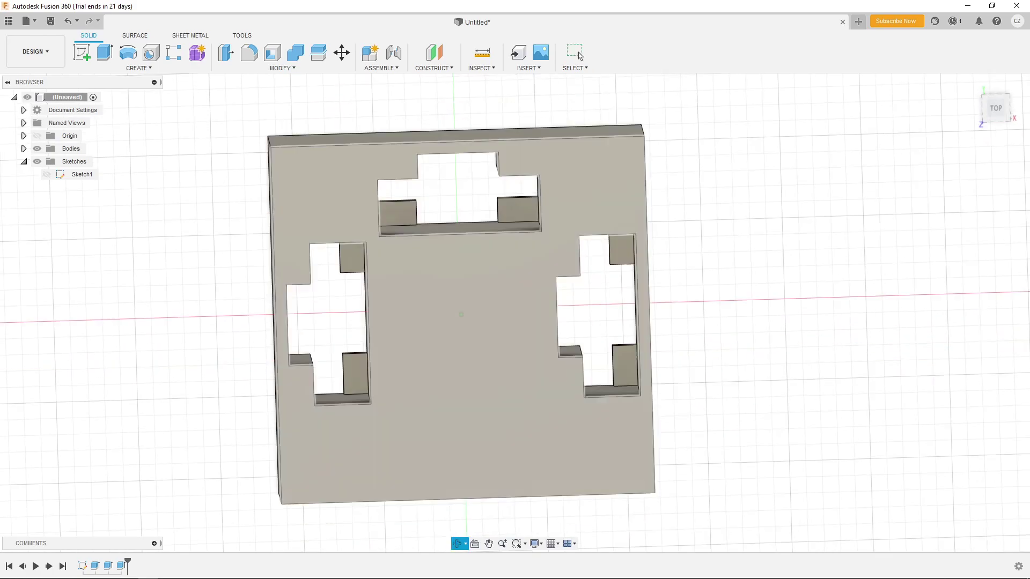
Step: Join-extrude three slot profiles two-sided, 17.5 mm one way and -7.5 mm the other
left_click(567, 311)
left_click(298, 319)
left_click(456, 177)
key("e")
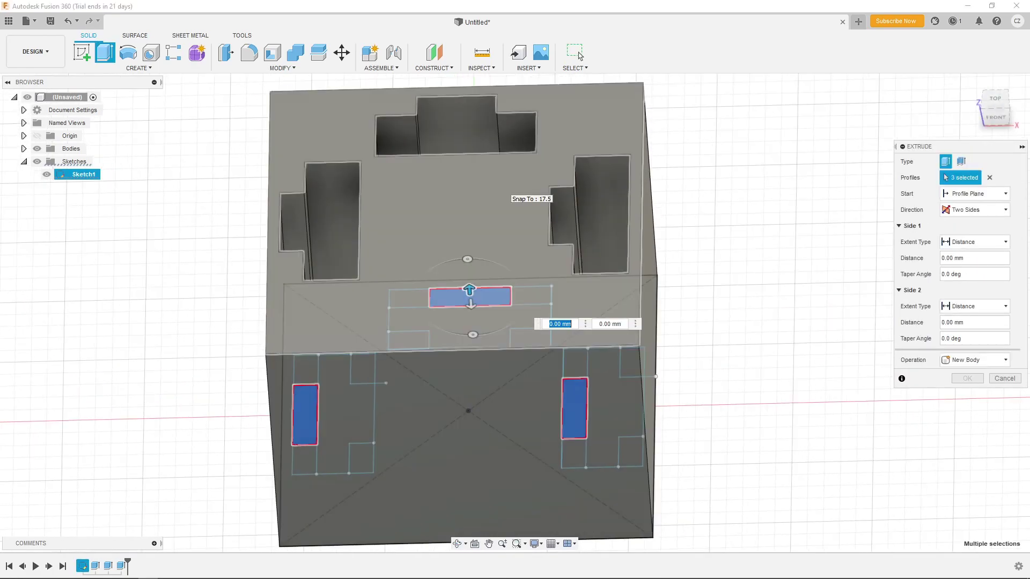
left_click_drag(469, 290, 467, 327)
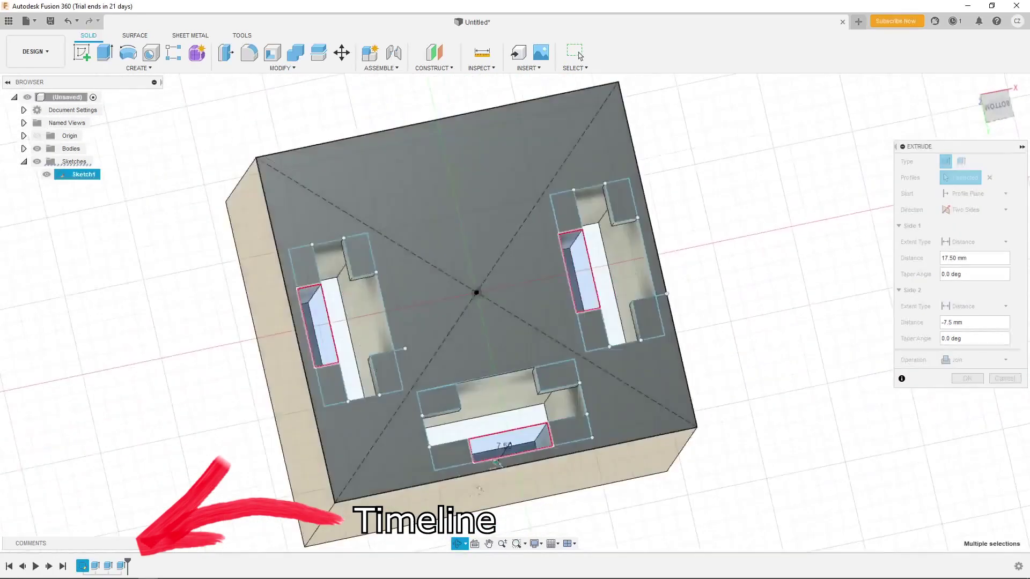
key("Return")
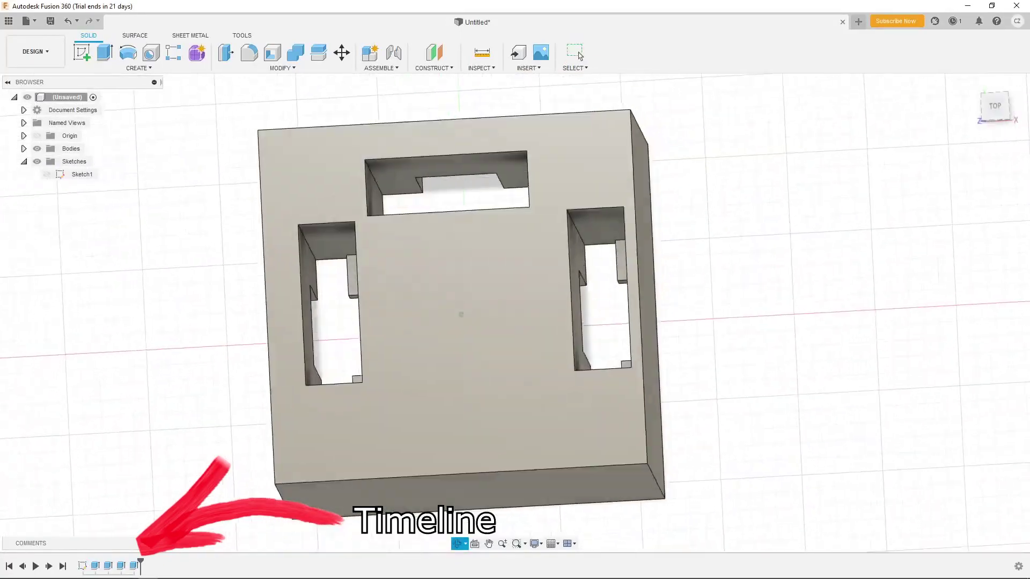
left_click(580, 56)
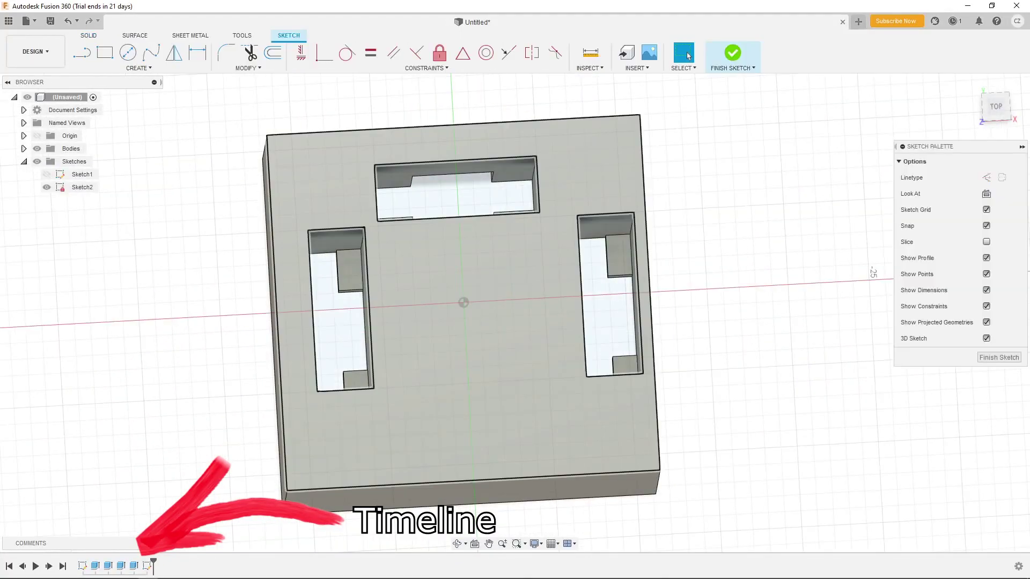
Step: Sketch rectangles on the block face below the left and right slot ends
left_click(268, 179)
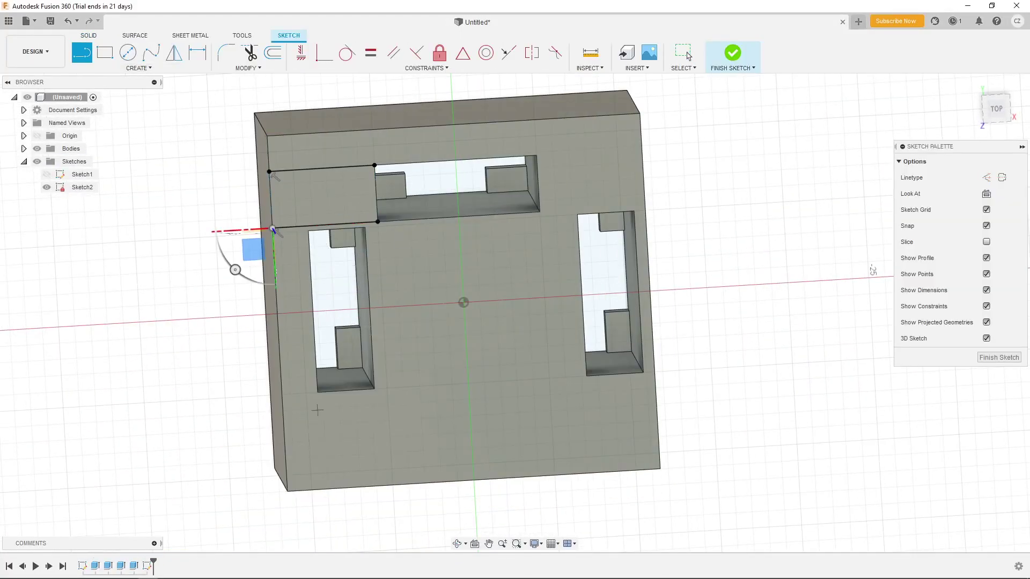
left_click(317, 393)
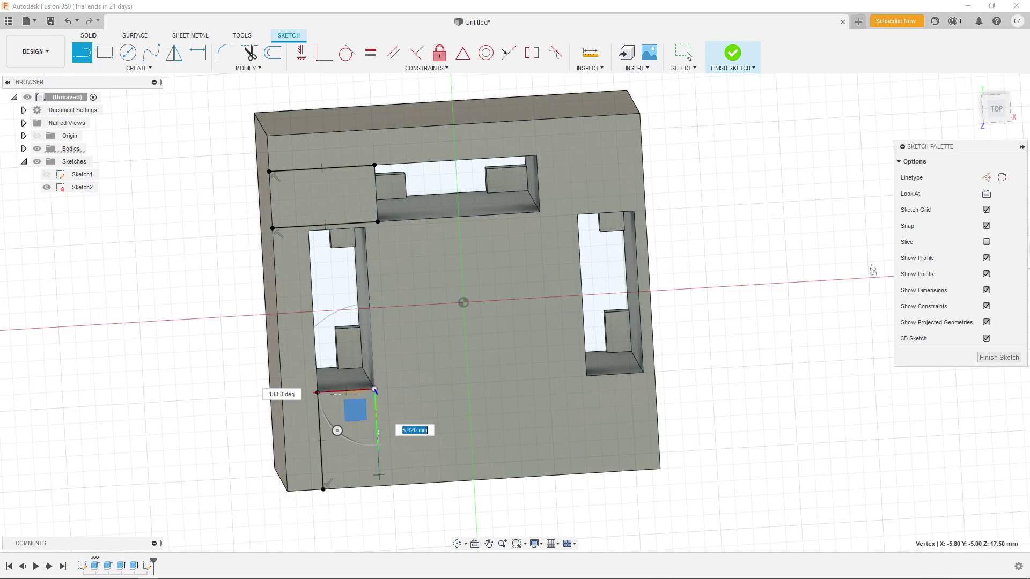
left_click(323, 490)
scroll(323, 490, "up", 3)
left_click(380, 482)
left_click(380, 317)
left_click(298, 320)
scroll(298, 320, "down", 3)
middle_click_drag(424, 236, 393, 297)
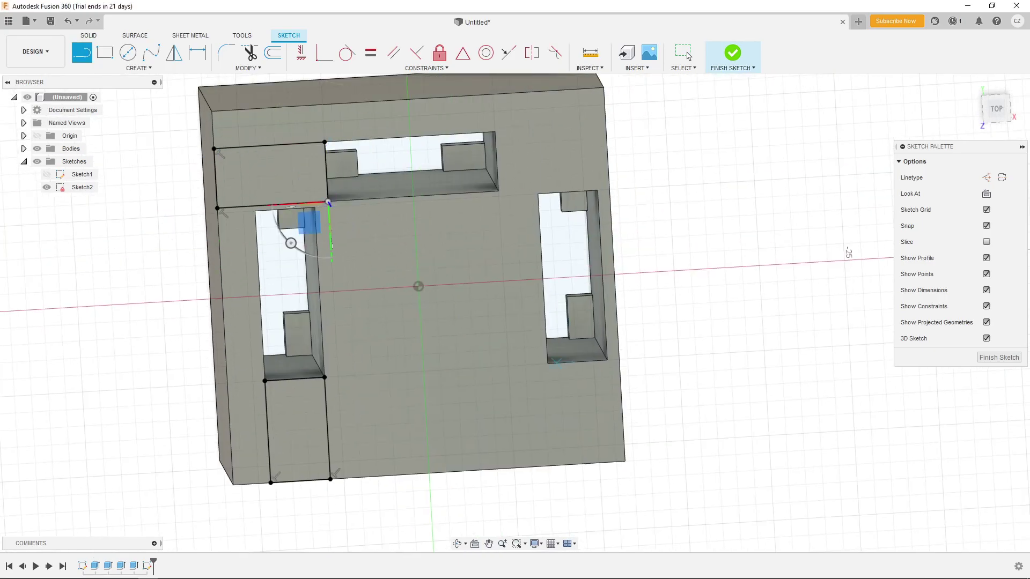
left_click(606, 360)
left_click(547, 363)
left_click(554, 465)
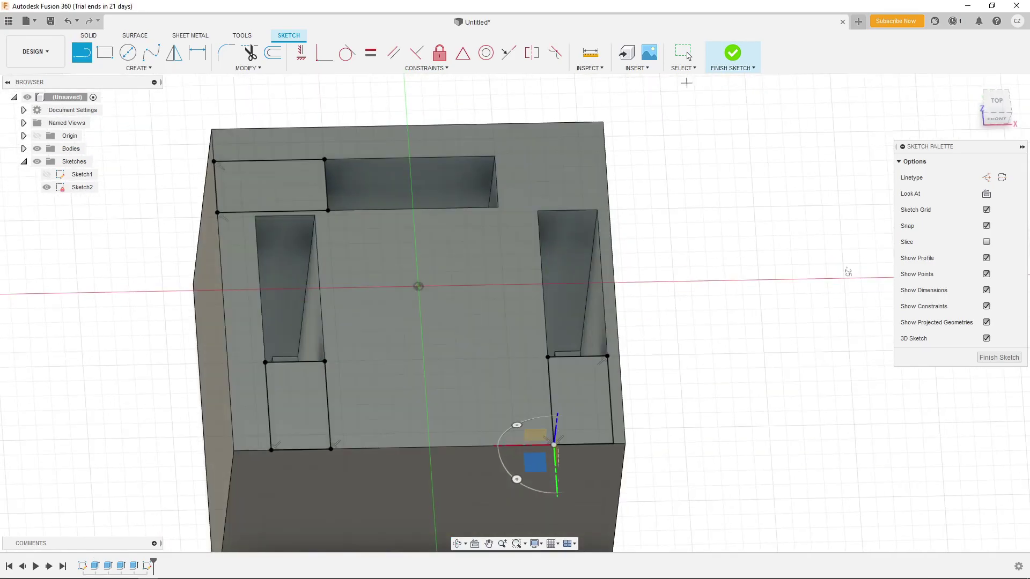
Step: Cut the three rectangle profiles 1 mm into the block
key("e")
left_click(267, 182)
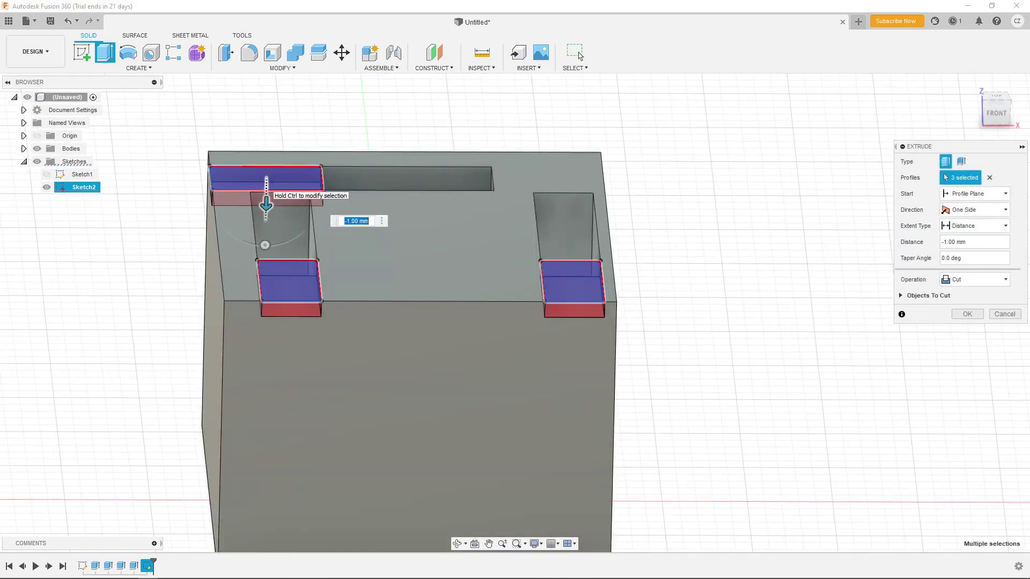
key("Return")
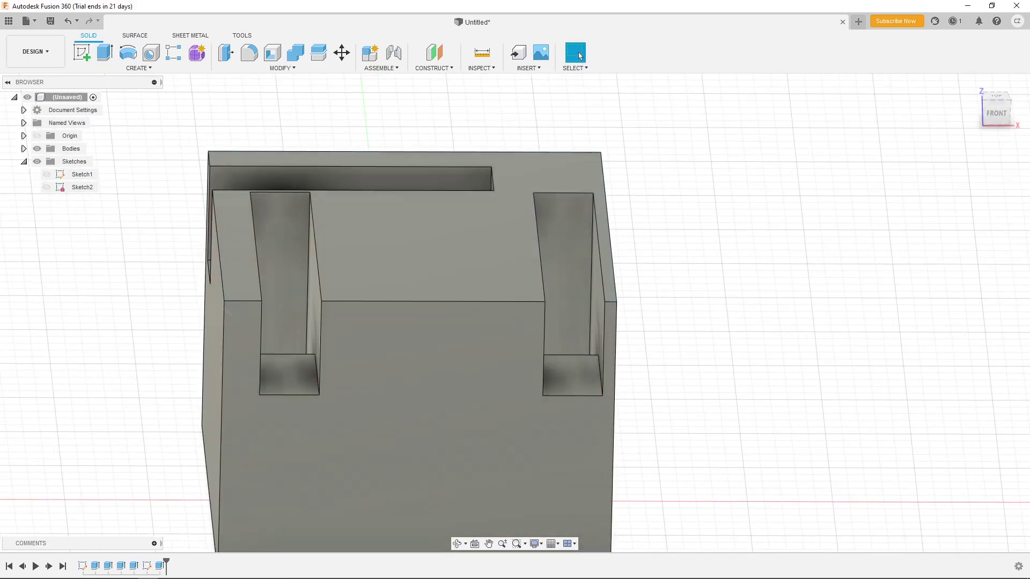
middle_click_drag(580, 55, 580, 56, "shift")
Step: Start a fillet on the channel edges, then undo the last feature
key("f")
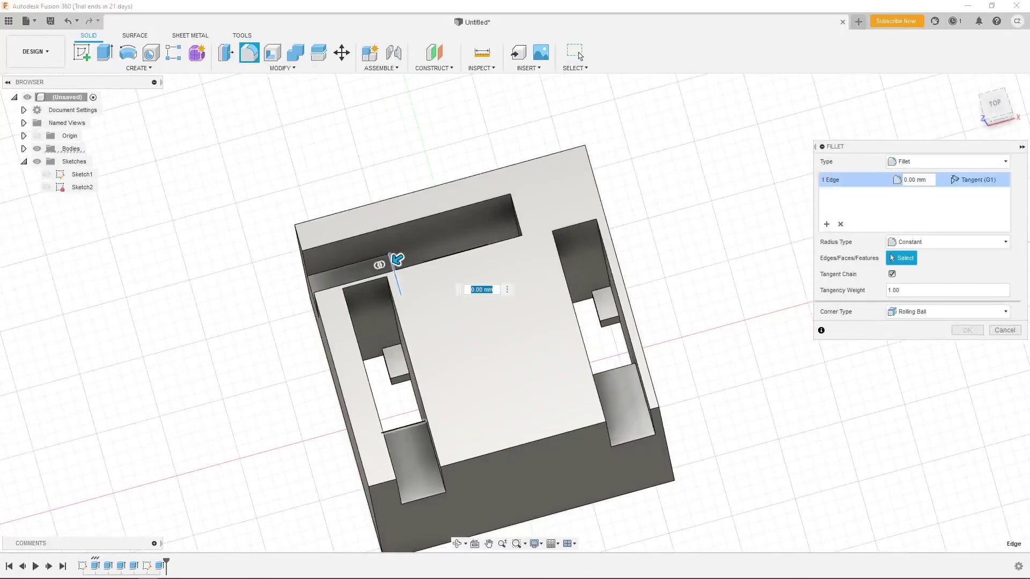
scroll(579, 56, "up", 5)
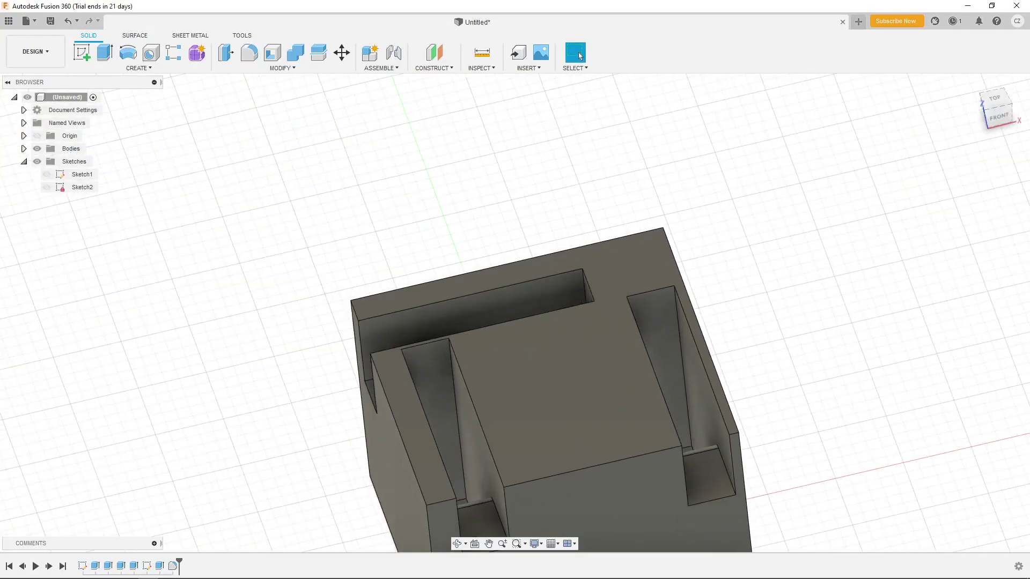
key("ctrl+z")
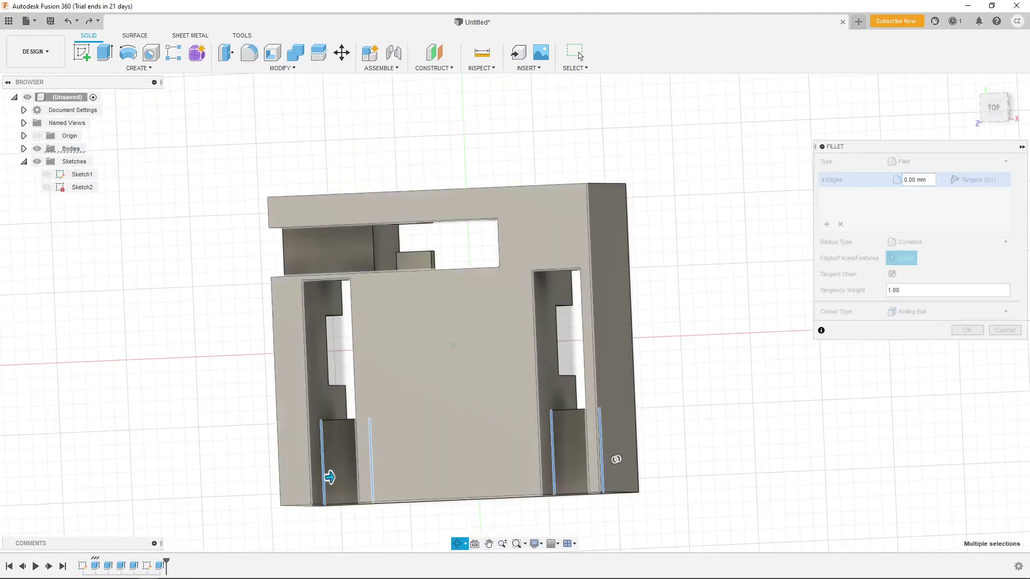